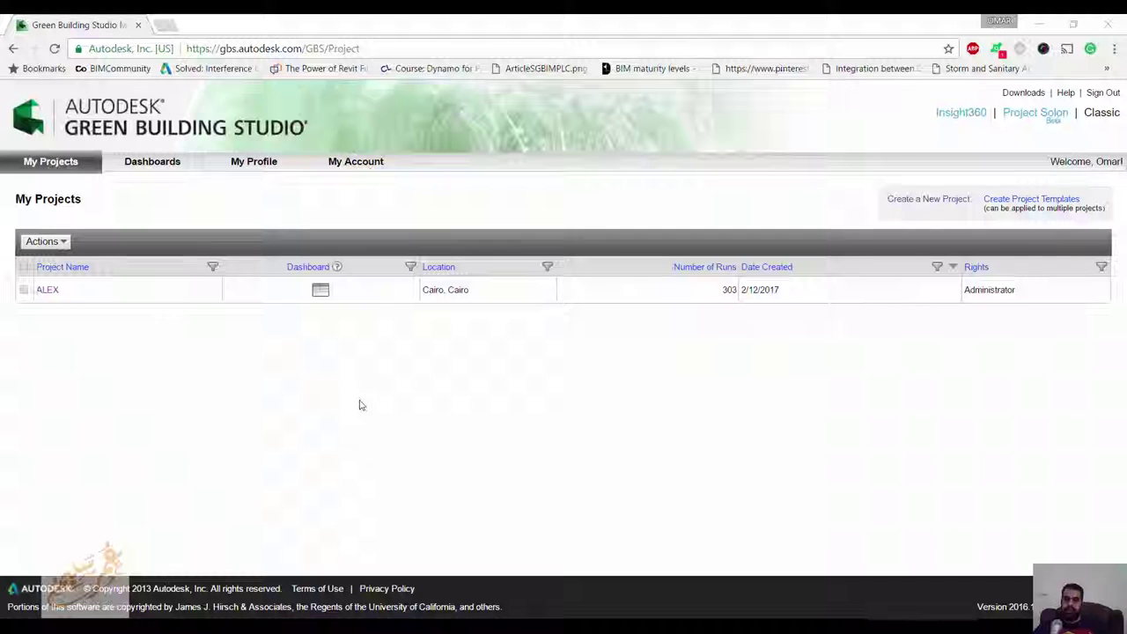
Step: Open the ALEX project and bring up its Run Charts
click(49, 291)
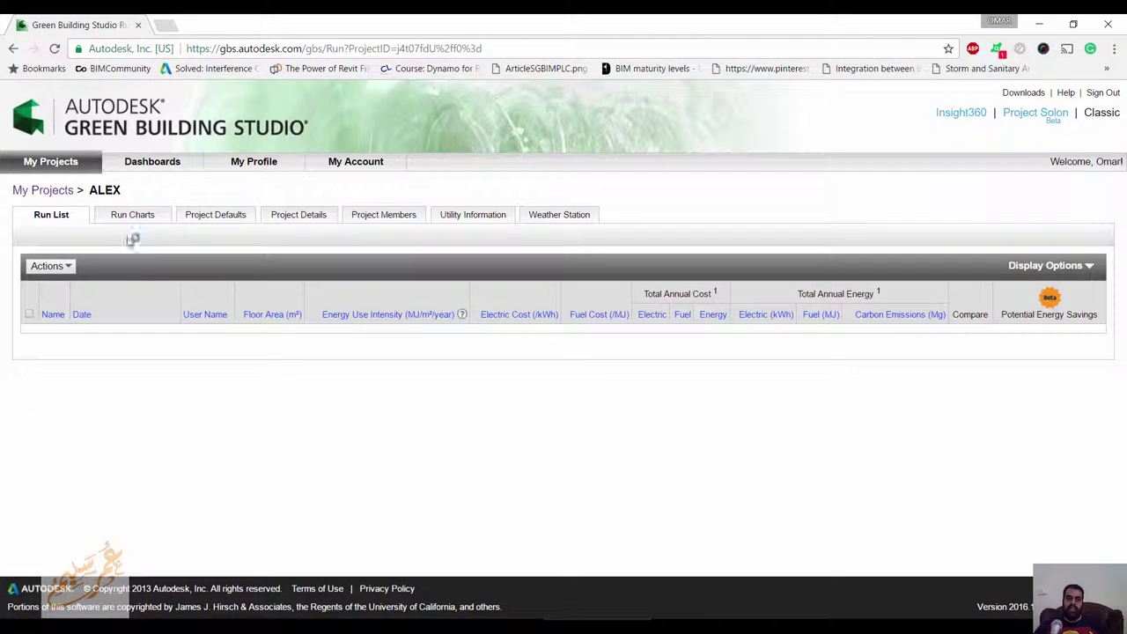
click(129, 217)
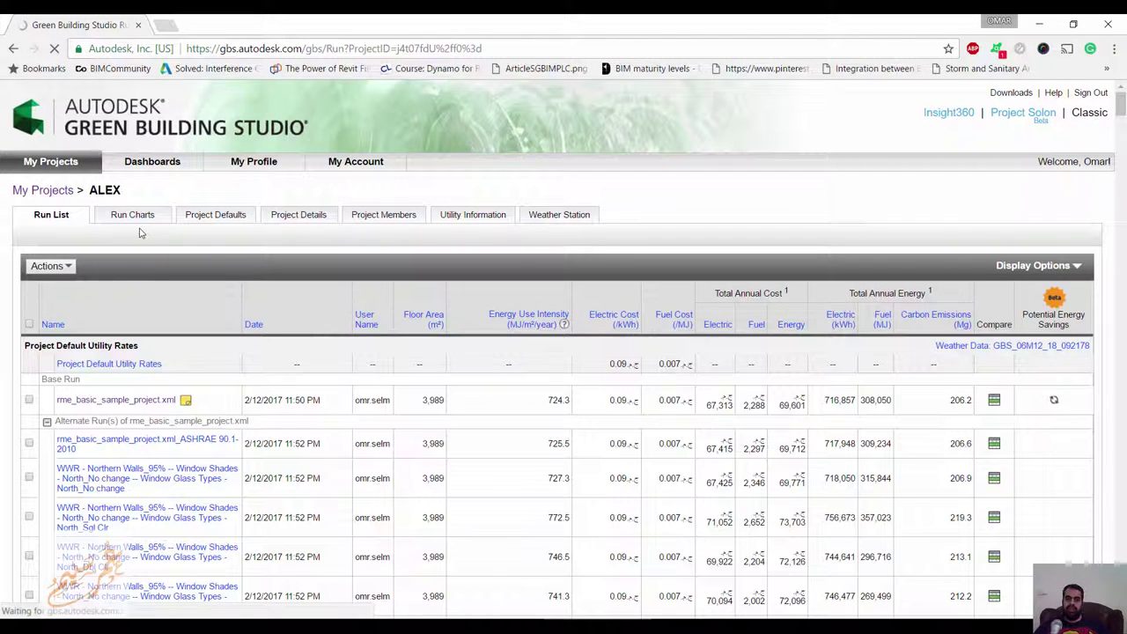
click(144, 219)
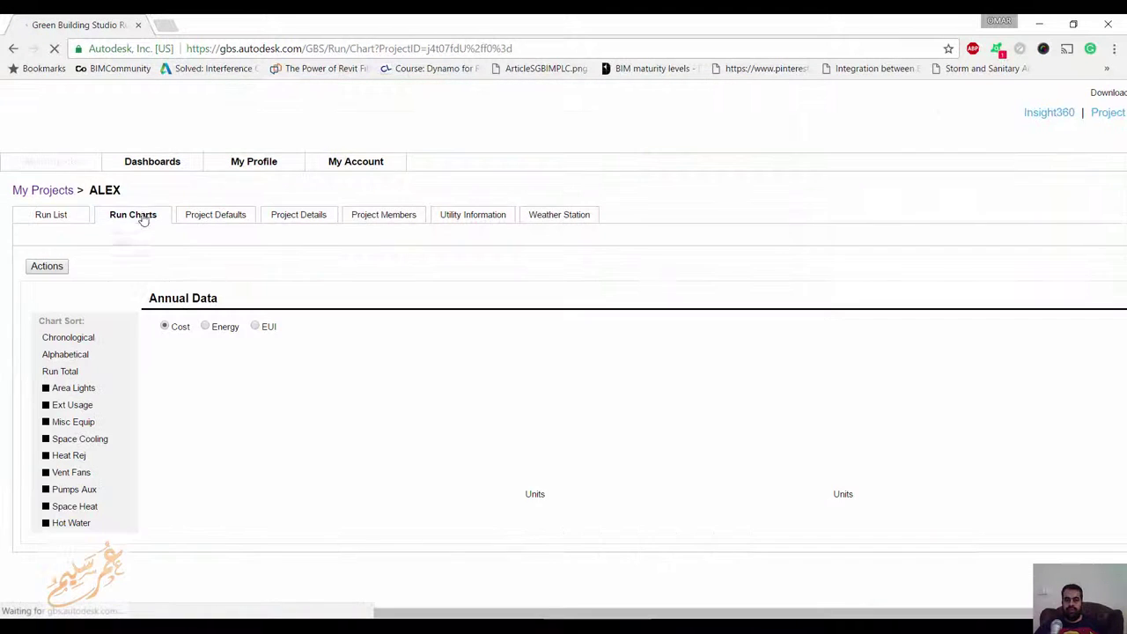
Step: Switch the Annual Data charts from cost to Energy, leaving the unit options unchanged
scroll(369, 353, down, 2)
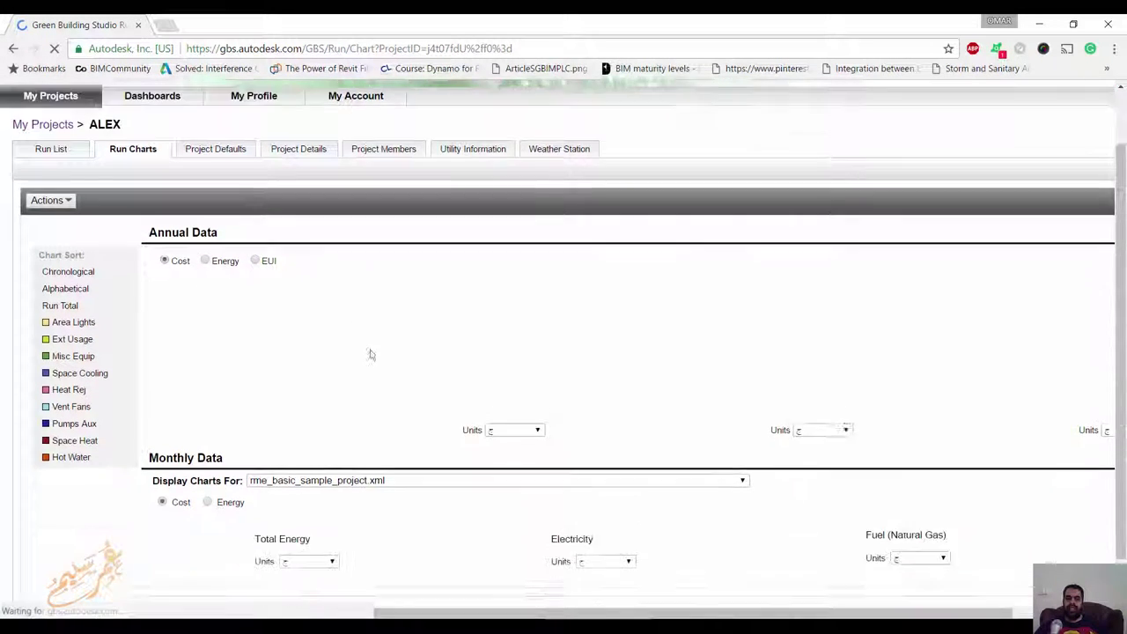
click(533, 385)
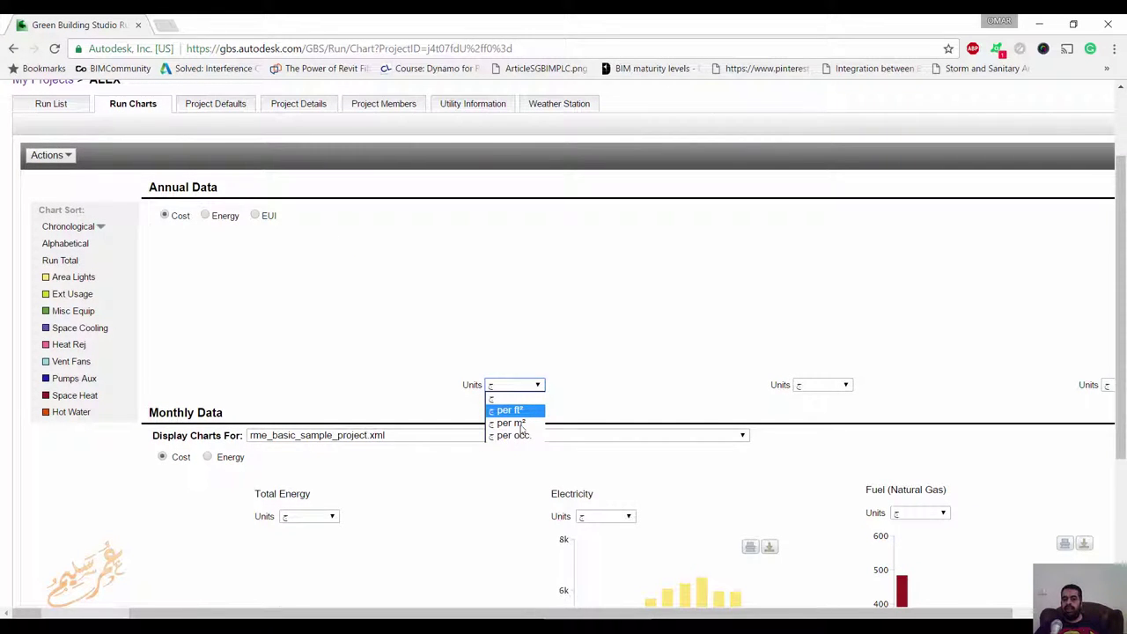
click(682, 334)
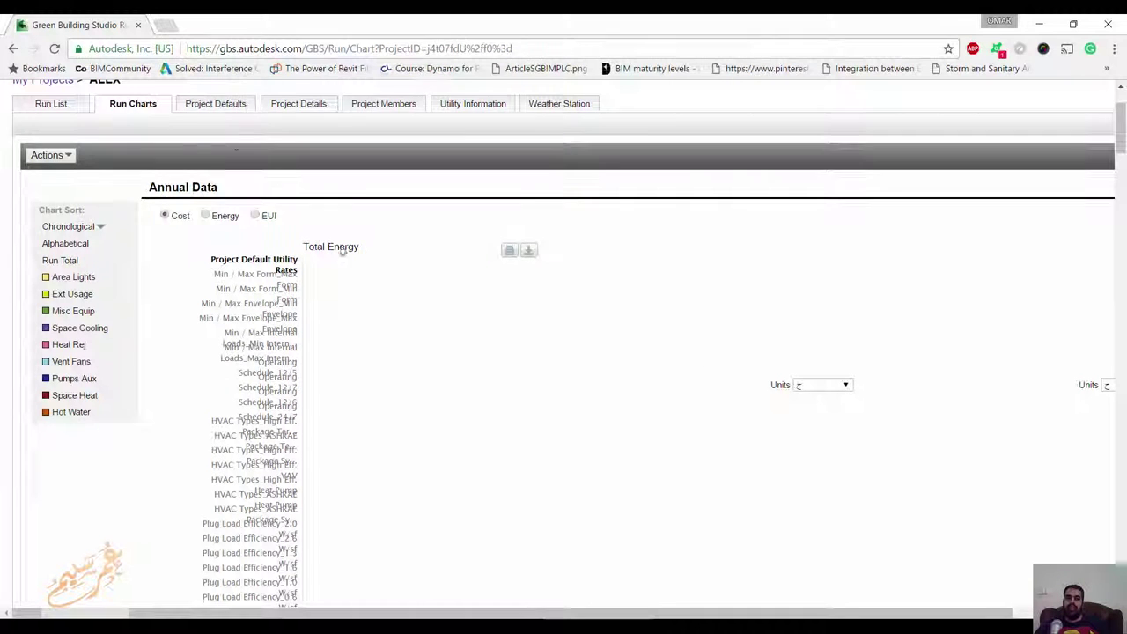
scroll(264, 291, up, 2)
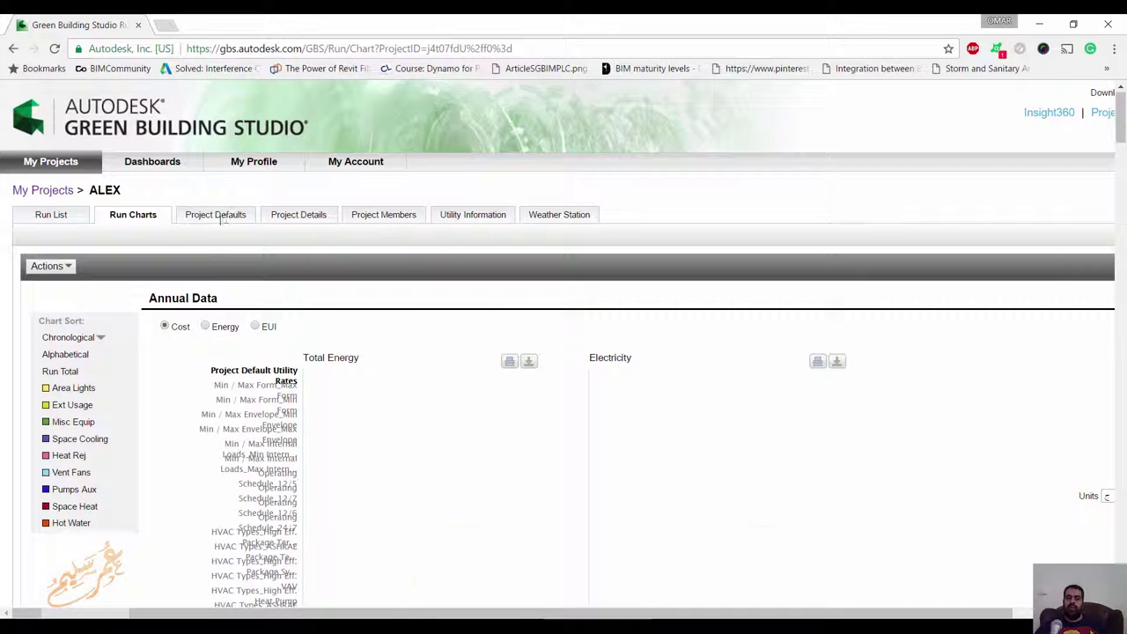
click(206, 327)
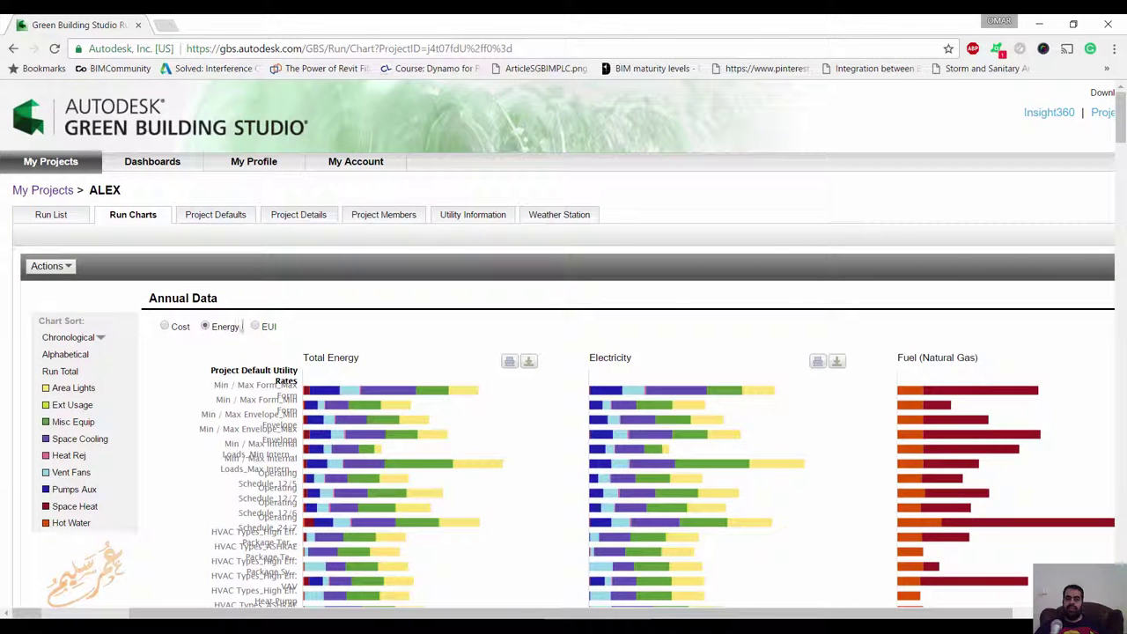
Step: Browse the energy charts, keeping the monthly Total Energy unit unchanged
scroll(395, 339, down, 5)
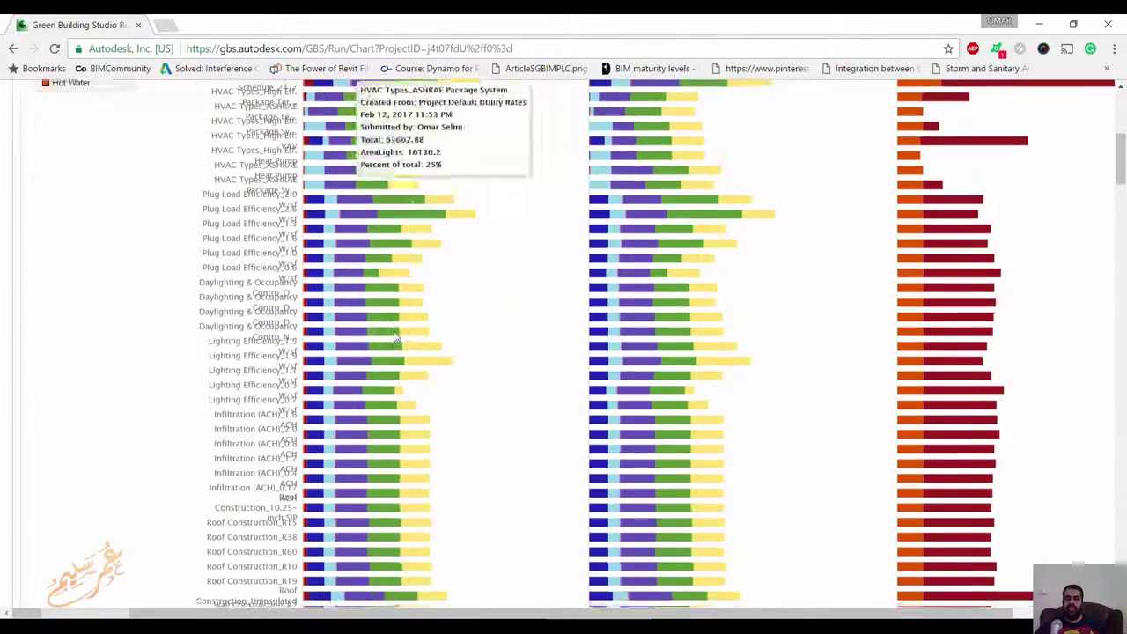
scroll(396, 339, down, 3)
click(1115, 498)
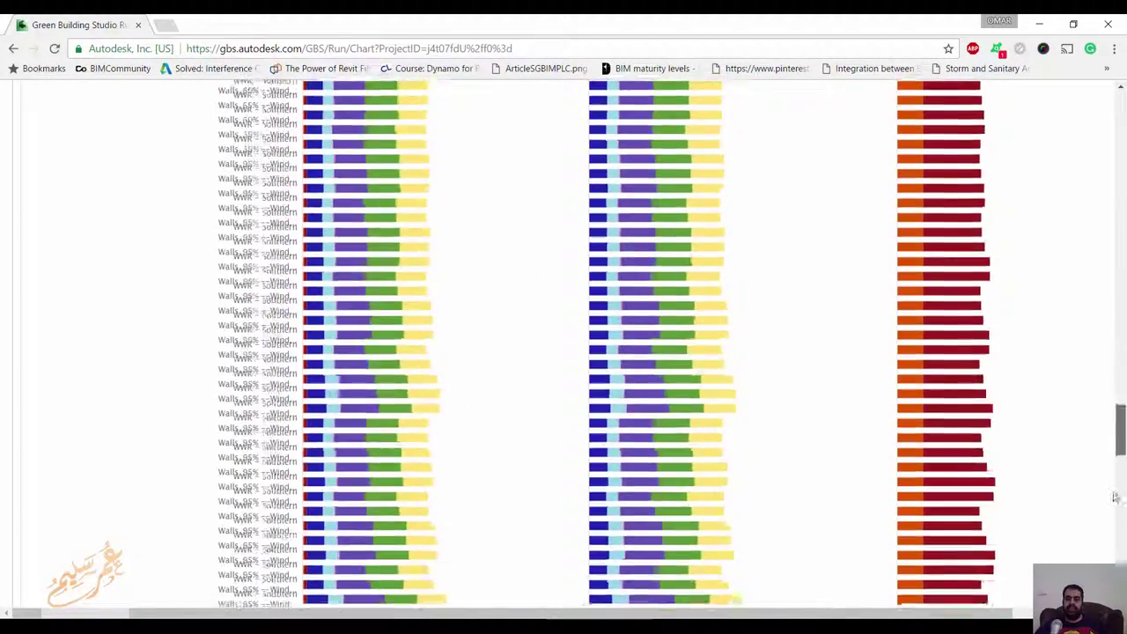
scroll(1115, 497, down, 10)
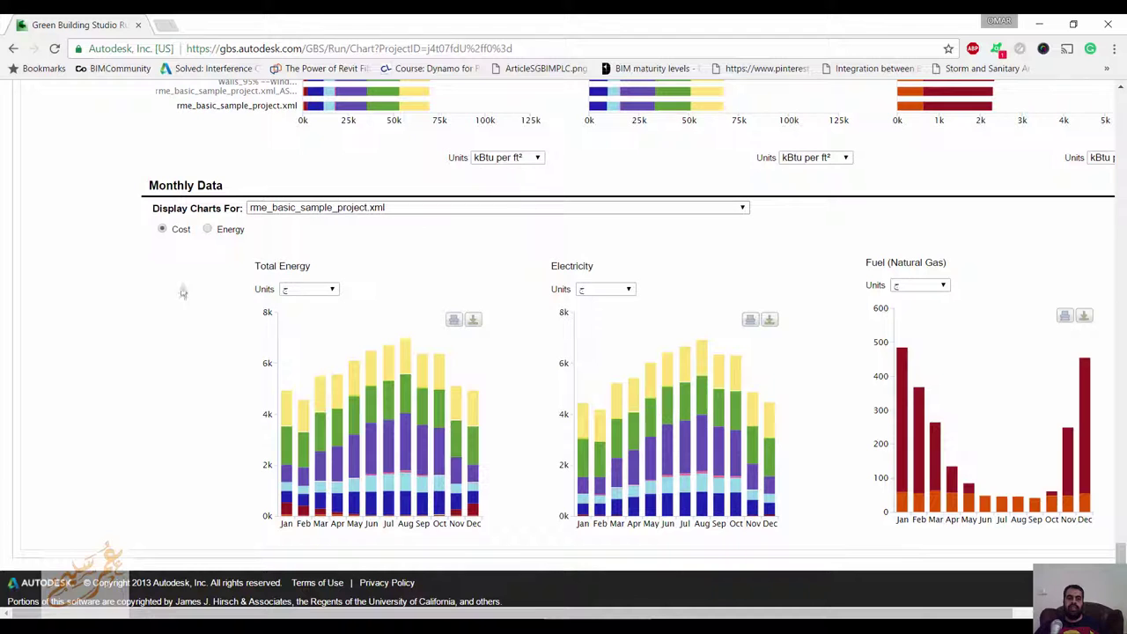
scroll(311, 291, down, 1)
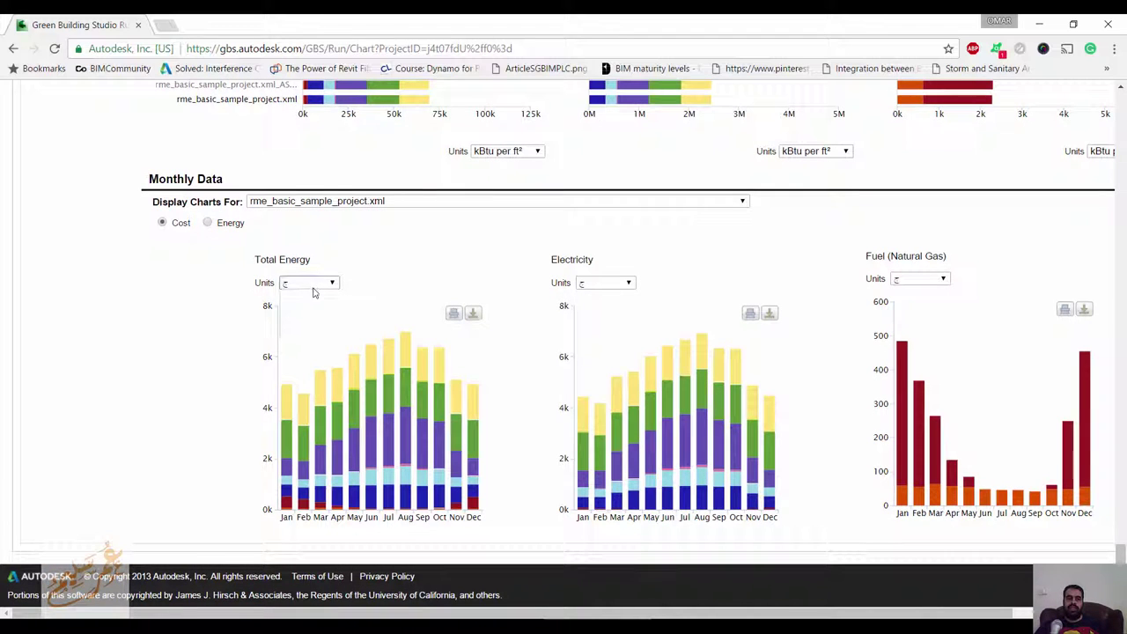
click(312, 284)
click(218, 314)
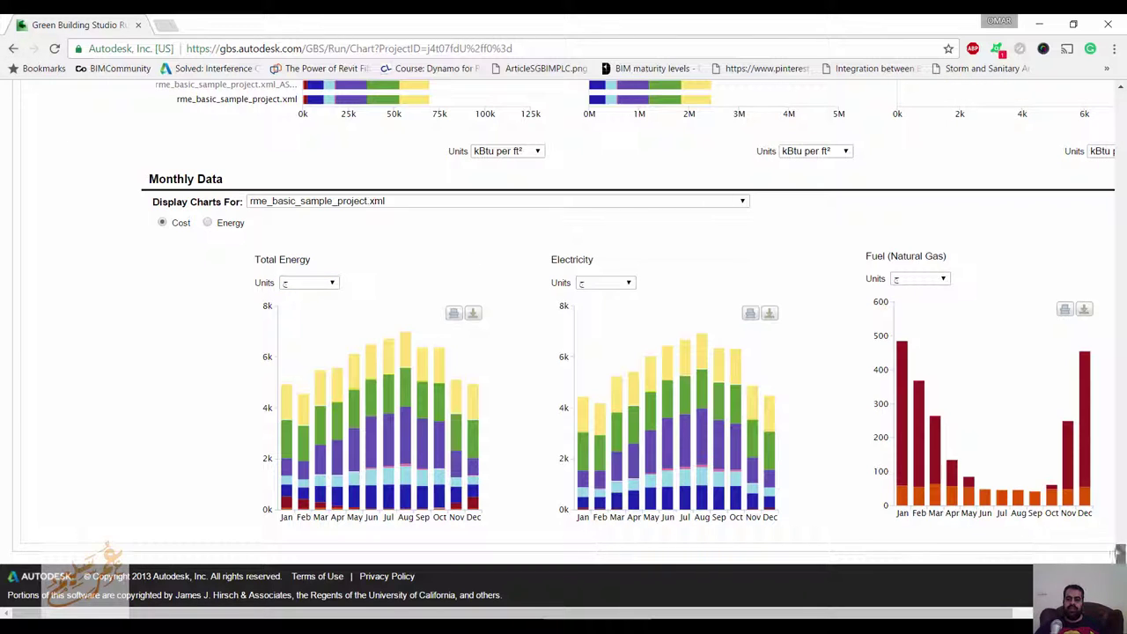
drag(1120, 552, 1122, 112)
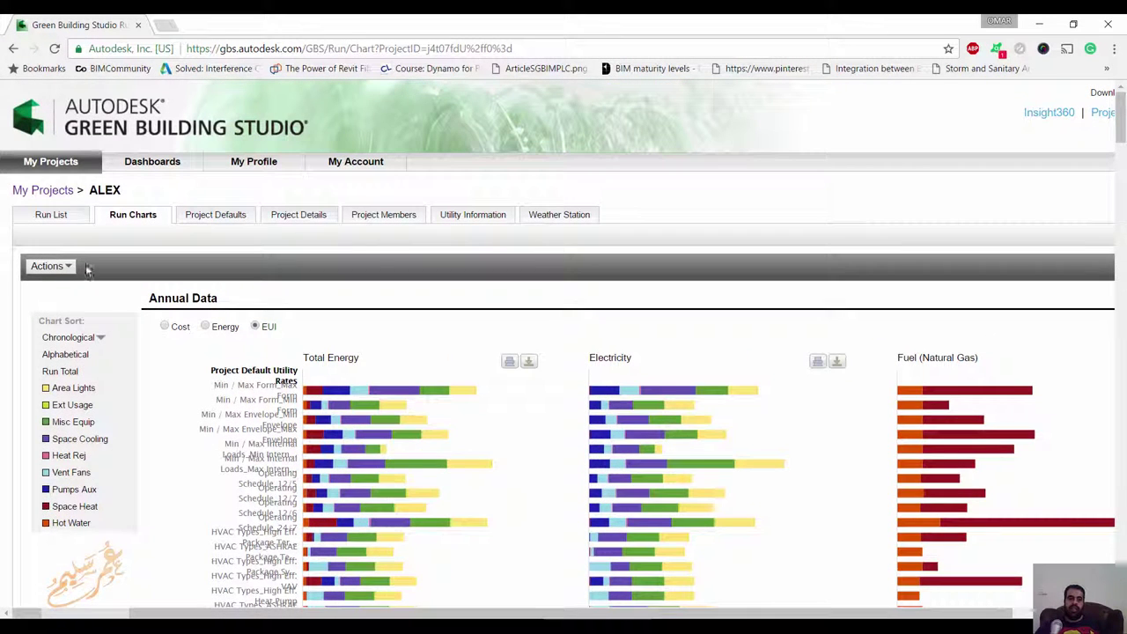
Step: Go back to the ALEX project's Run List
click(50, 220)
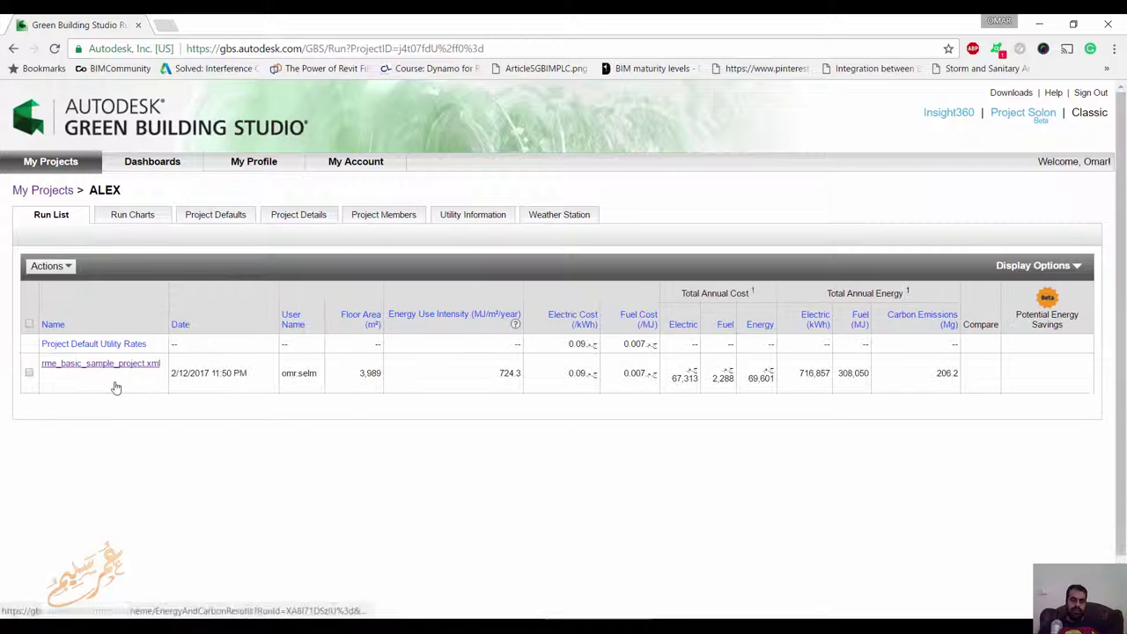
Step: Open the rme_basic_sample_project.xml run and review its Energy and Carbon Results (73.5 Mg net CO2)
click(116, 399)
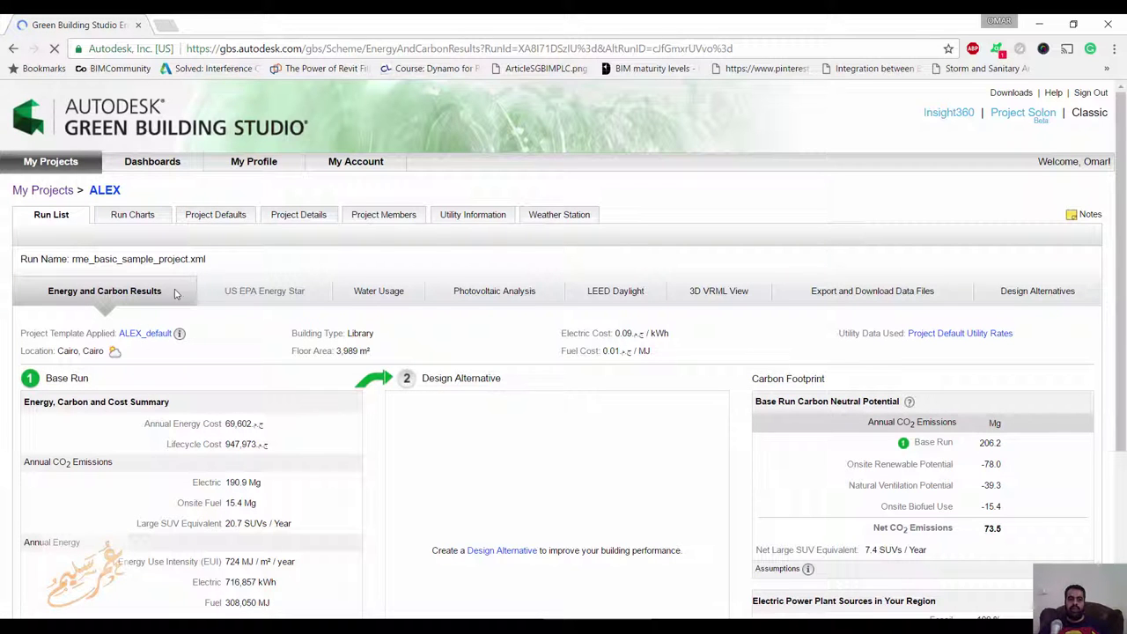
scroll(264, 405, down, 1)
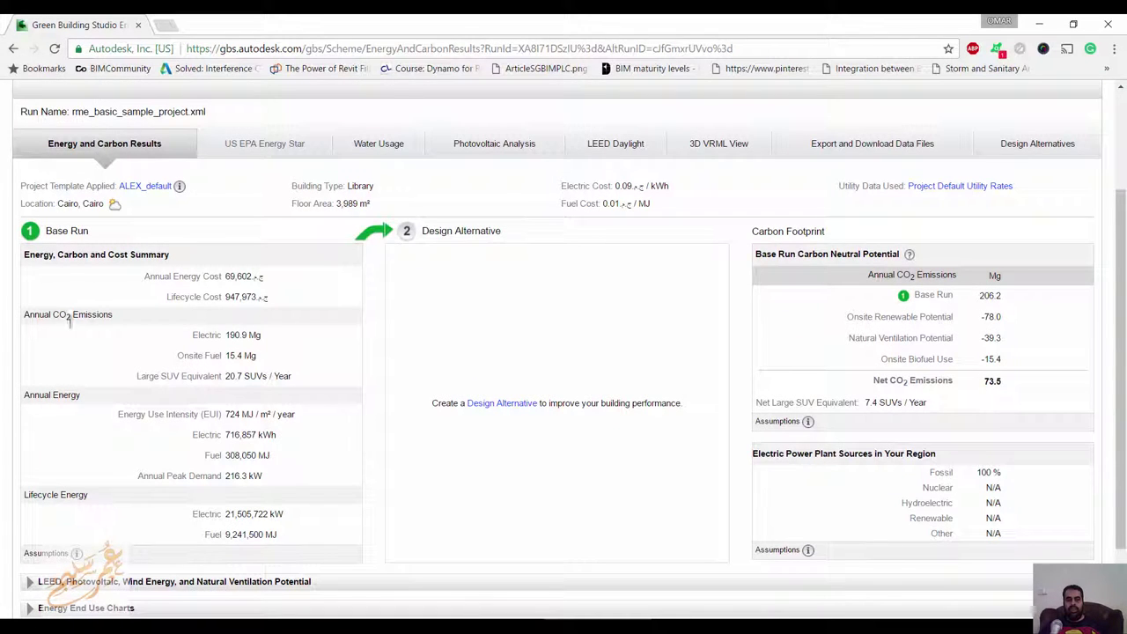
scroll(132, 341, down, 1)
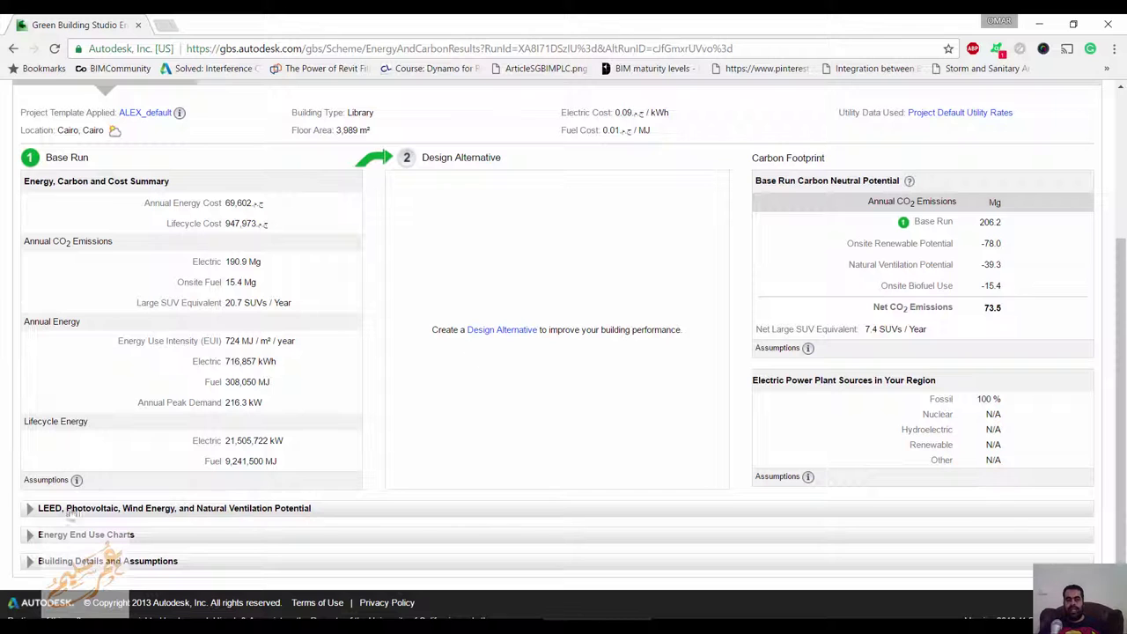
Step: Expand the LEED/Photovoltaic/Wind/Natural Ventilation, Energy End Use Charts and Building Details and Assumptions sections
click(29, 508)
scroll(323, 383, down, 3)
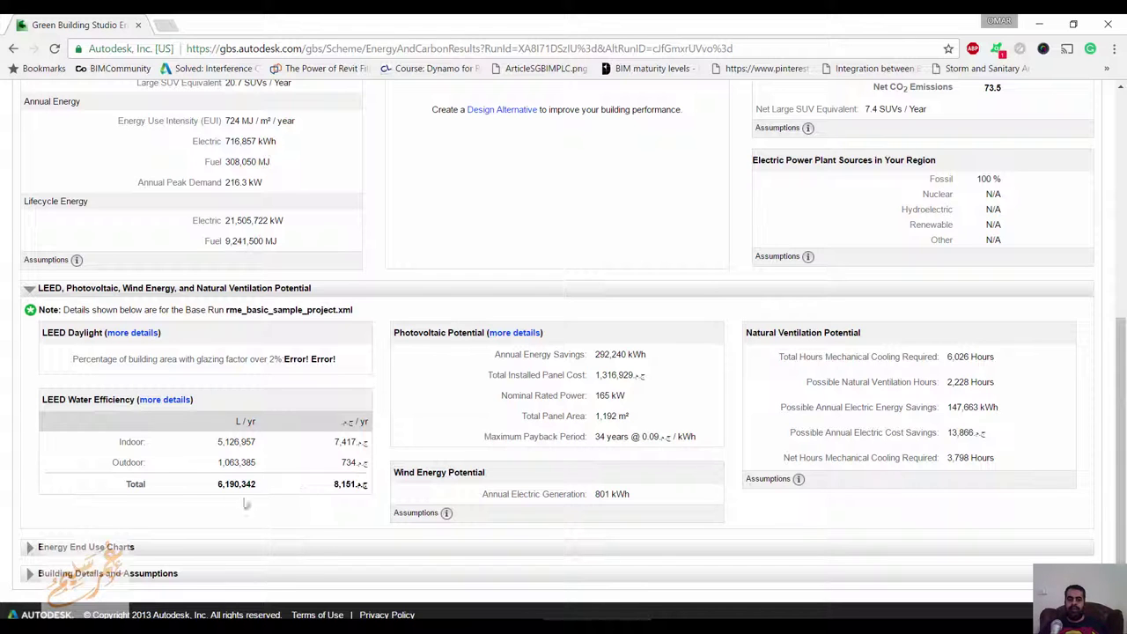
scroll(197, 473, down, 1)
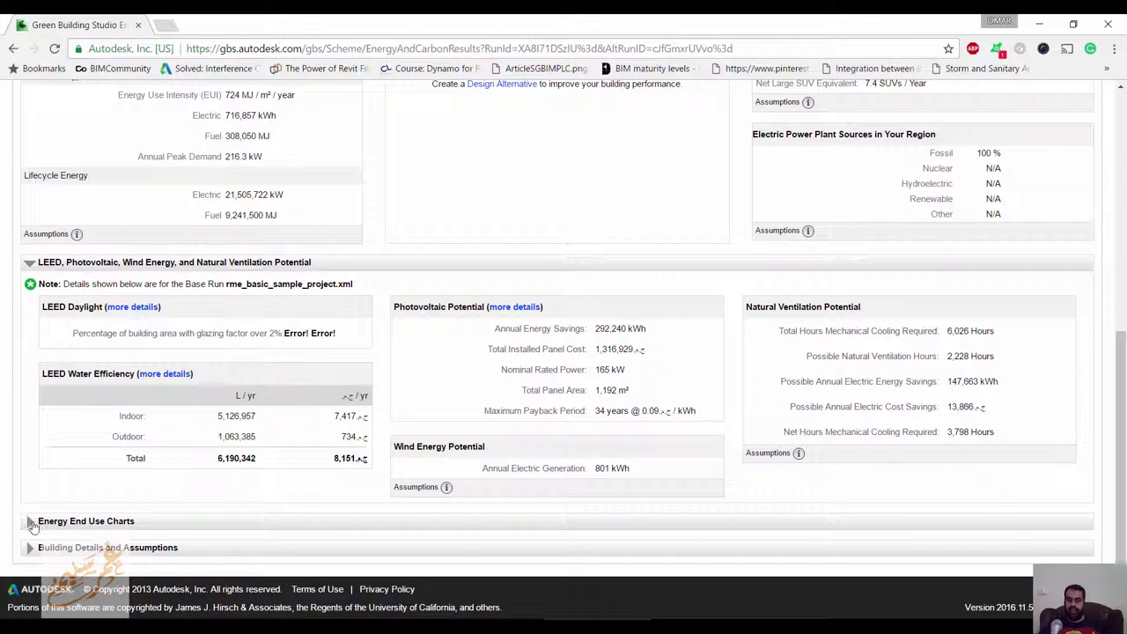
click(32, 525)
scroll(247, 475, down, 3)
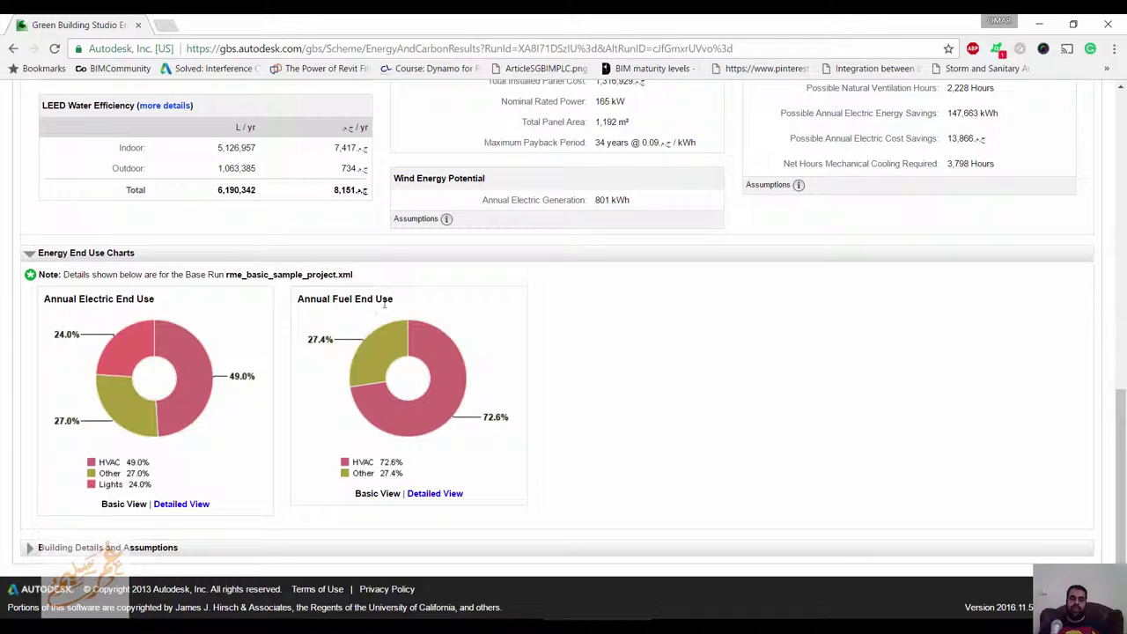
click(30, 547)
scroll(105, 558, down, 3)
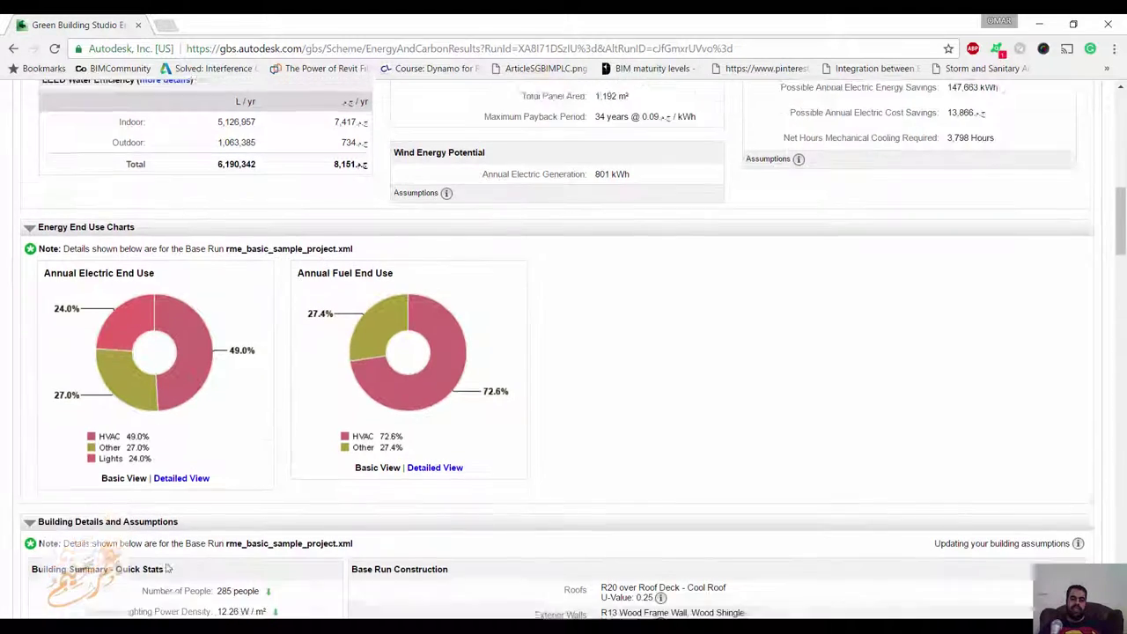
scroll(171, 562, down, 3)
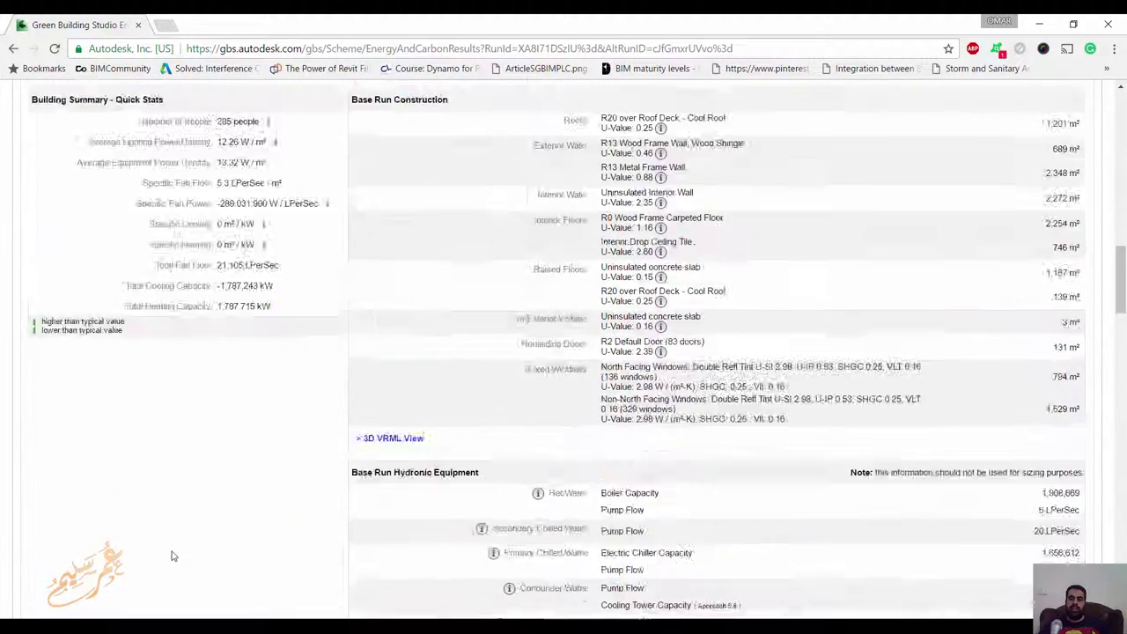
scroll(183, 550, down, 15)
scroll(179, 540, down, 5)
scroll(241, 337, up, 20)
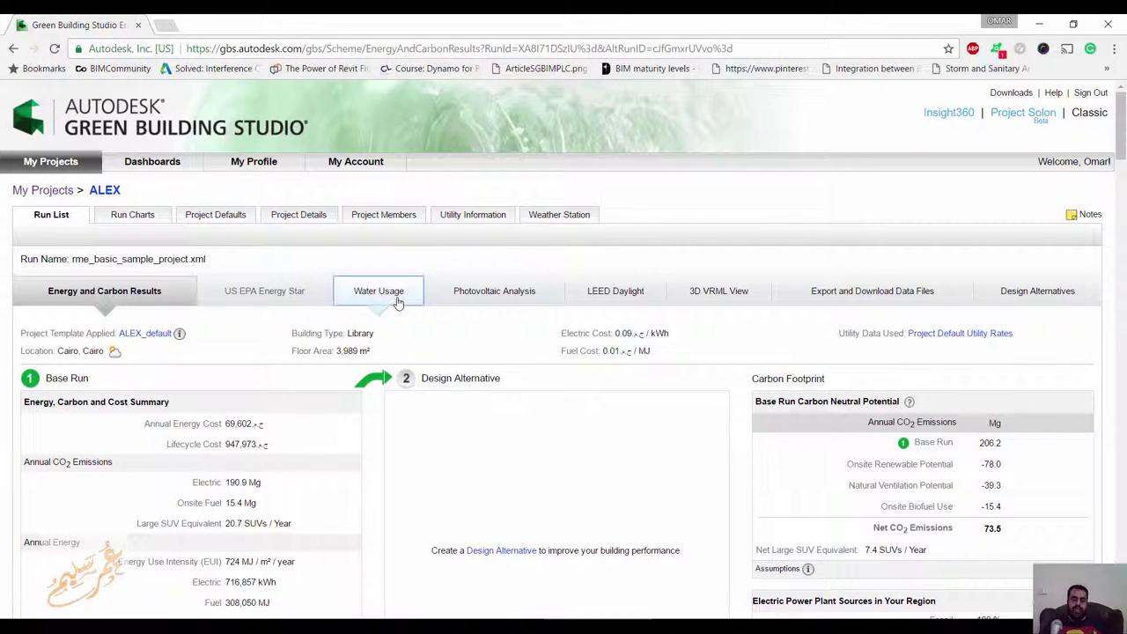
Step: Open the run's Water Usage page and scroll to the Building Summary
click(396, 301)
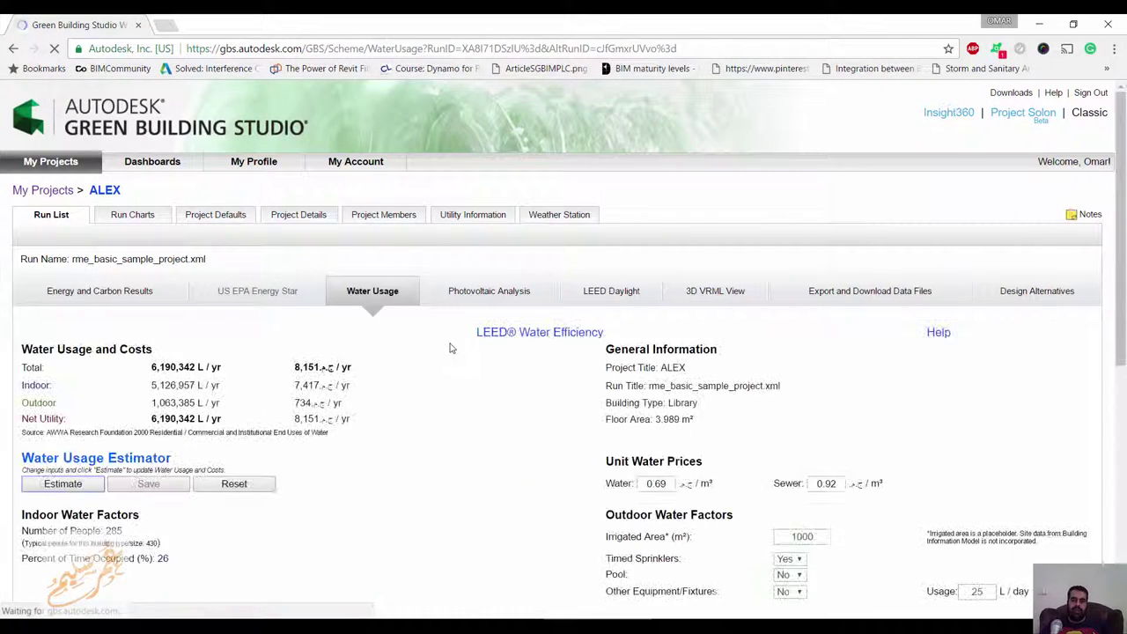
scroll(427, 344, down, 3)
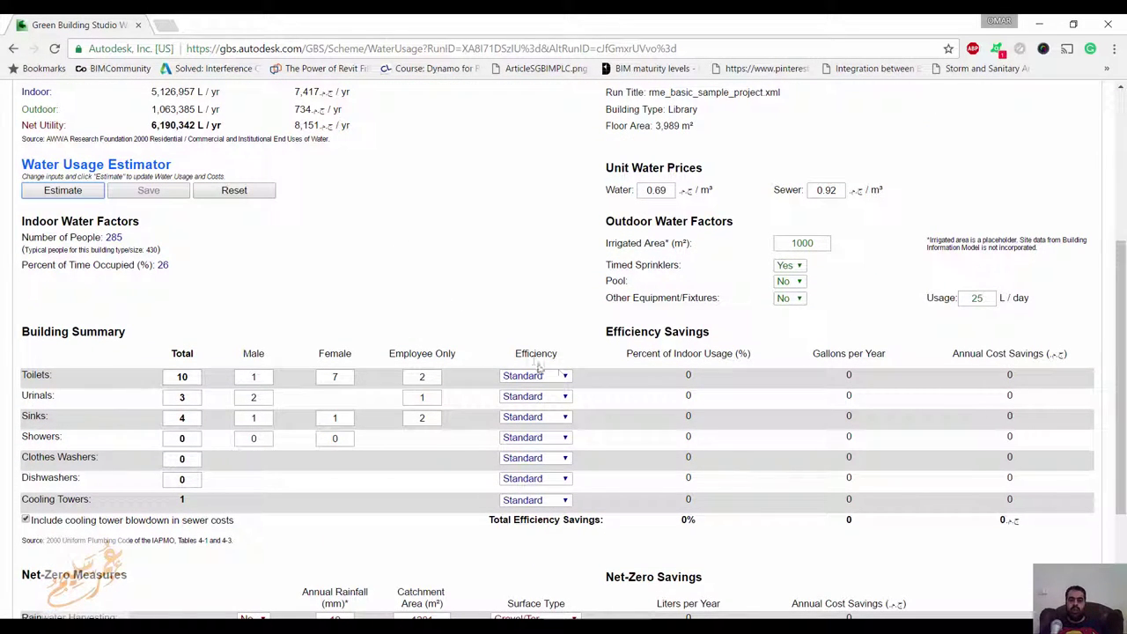
scroll(516, 343, up, 2)
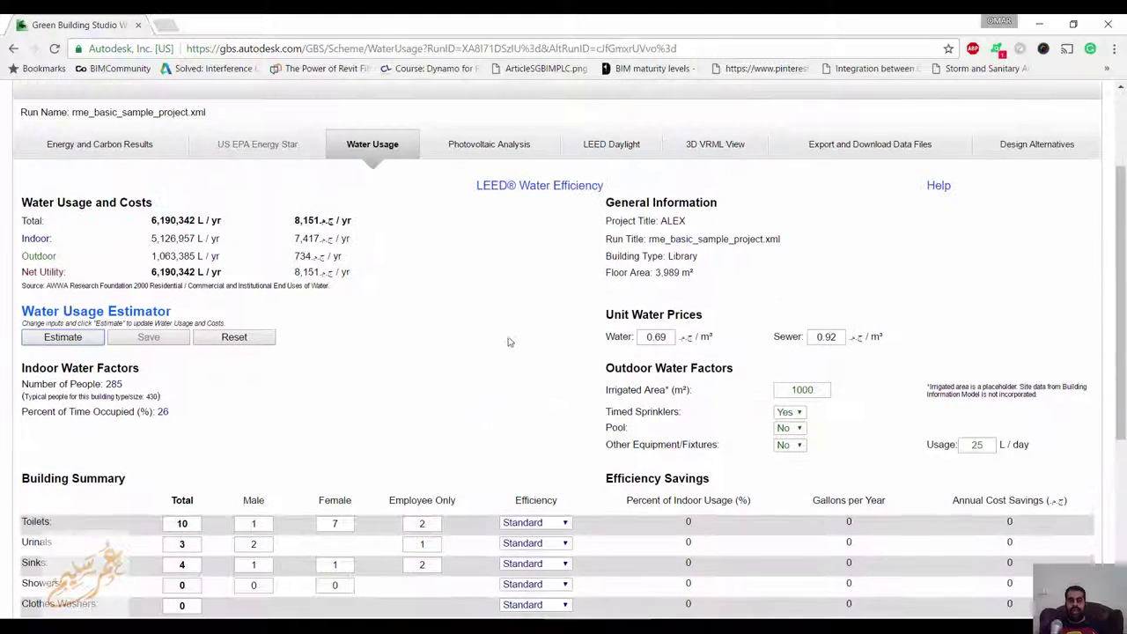
scroll(462, 339, down, 2)
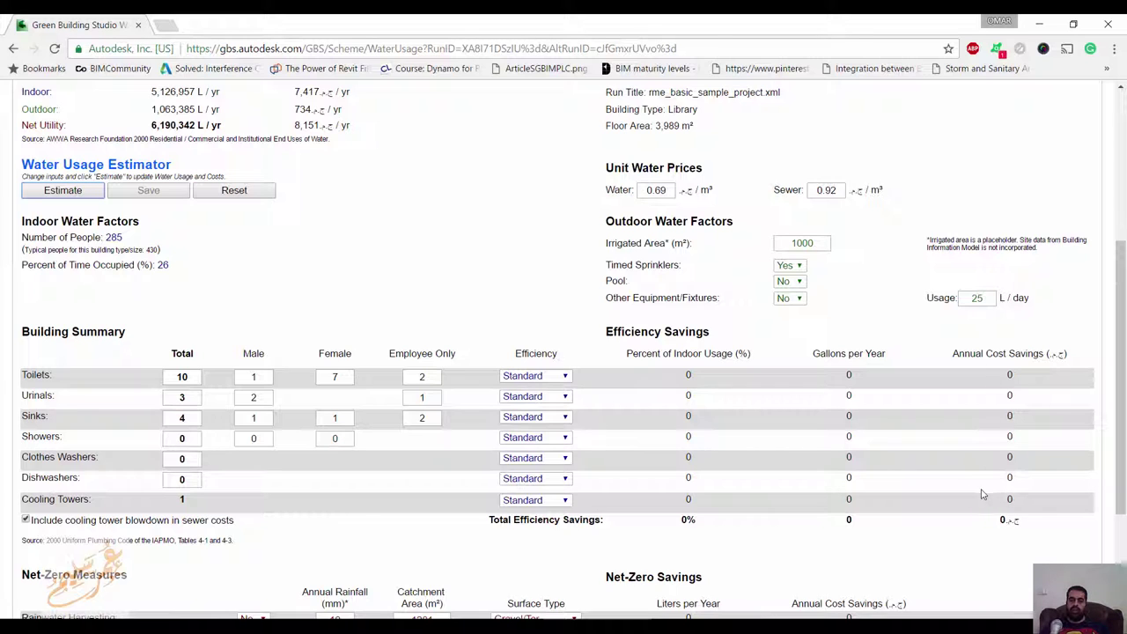
Step: Set toilets and showers Low-Flow, urinals Waterless, sinks Hands-Free, clothes washers Horizontal-Axis
click(524, 376)
click(522, 398)
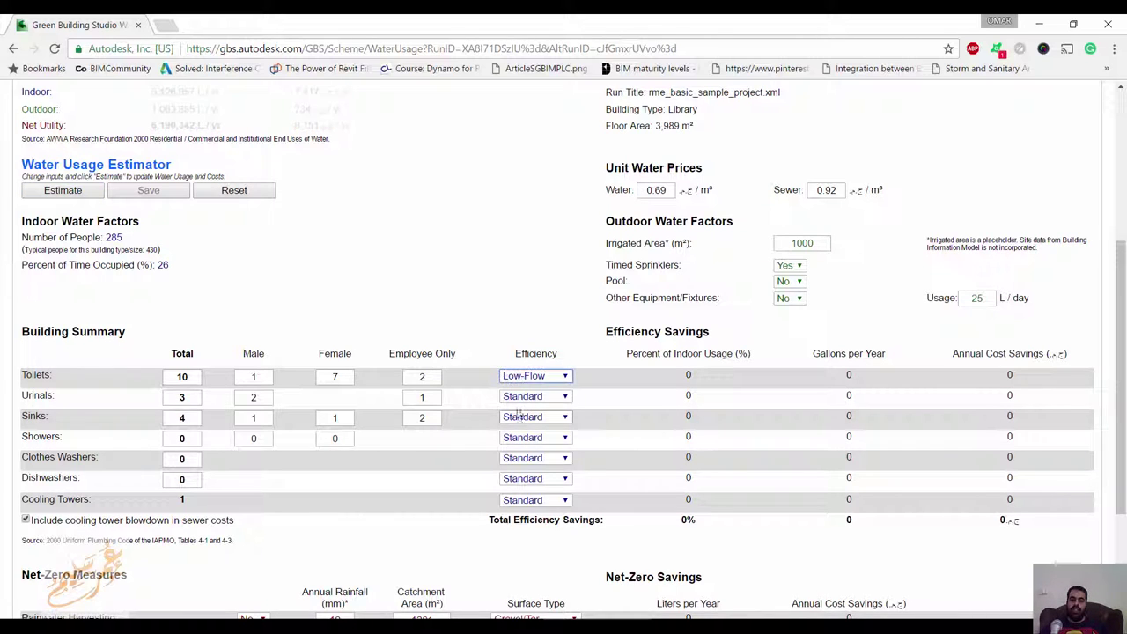
click(563, 399)
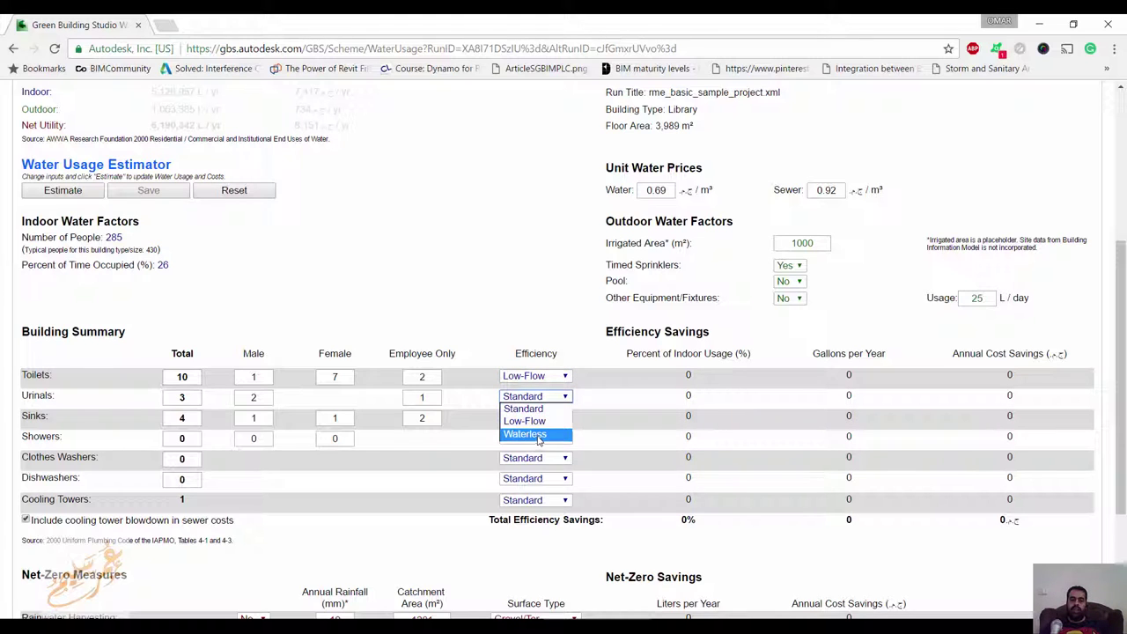
click(540, 435)
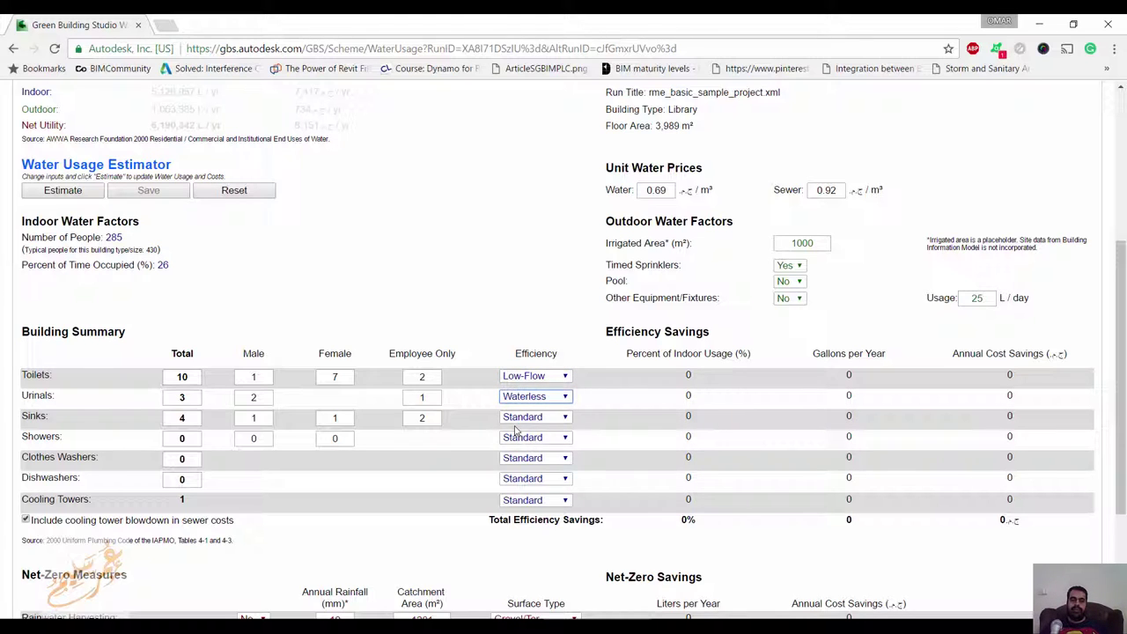
click(565, 418)
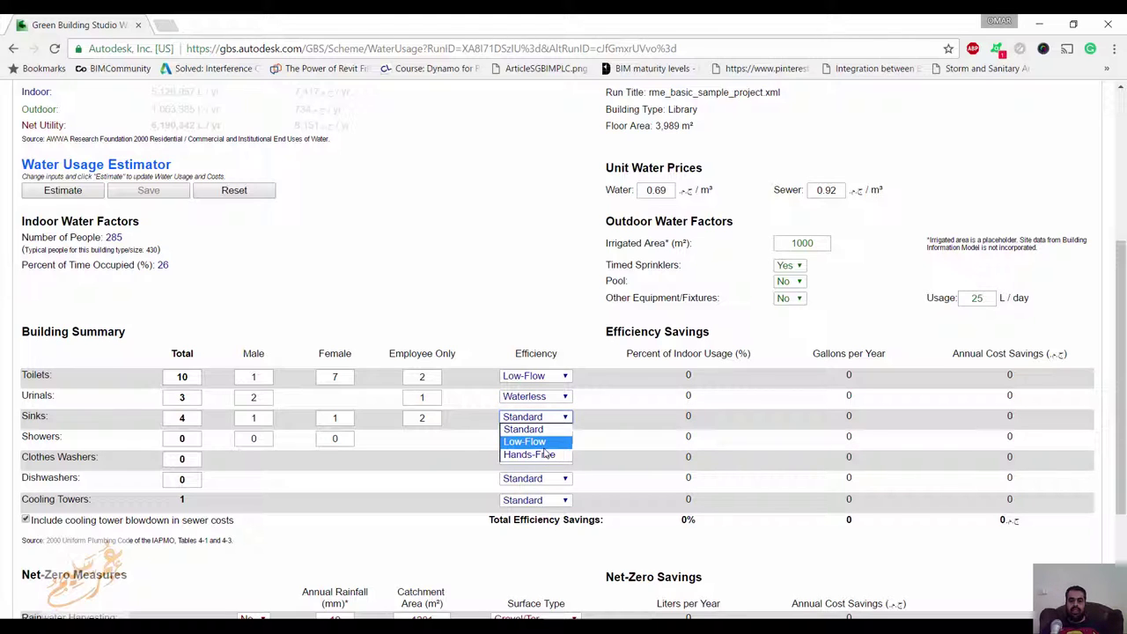
click(550, 456)
click(537, 438)
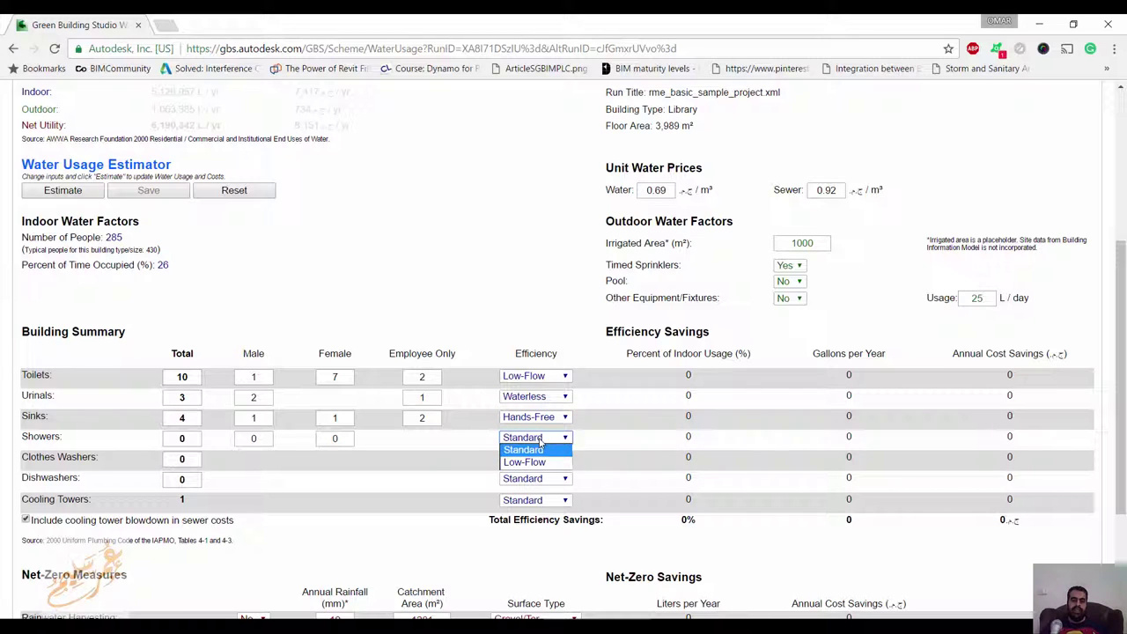
click(538, 463)
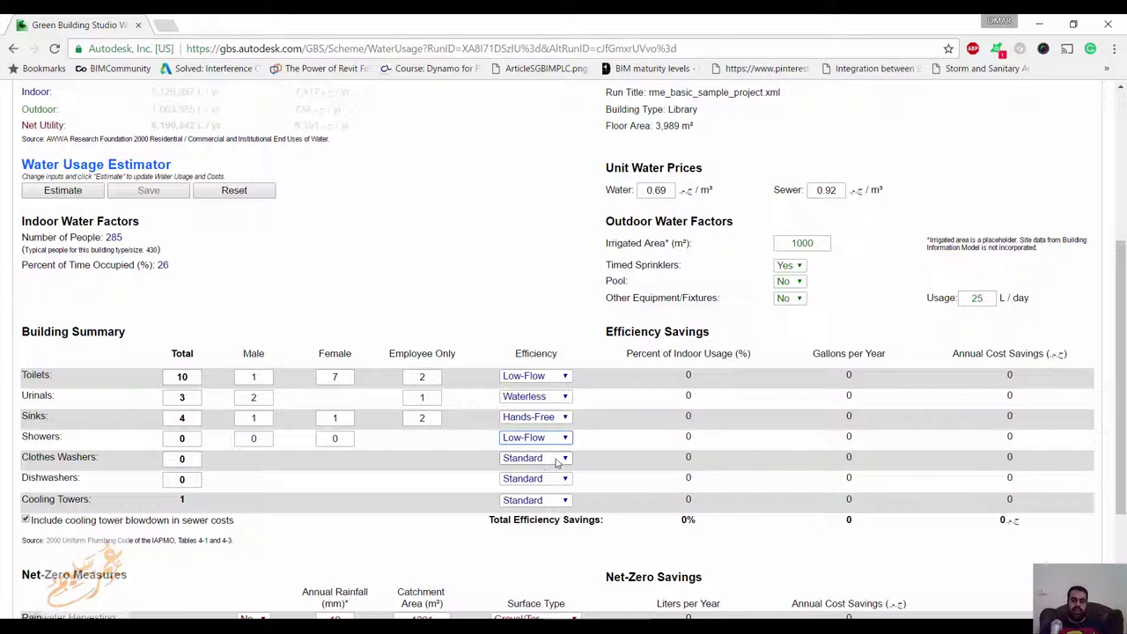
click(561, 459)
click(538, 482)
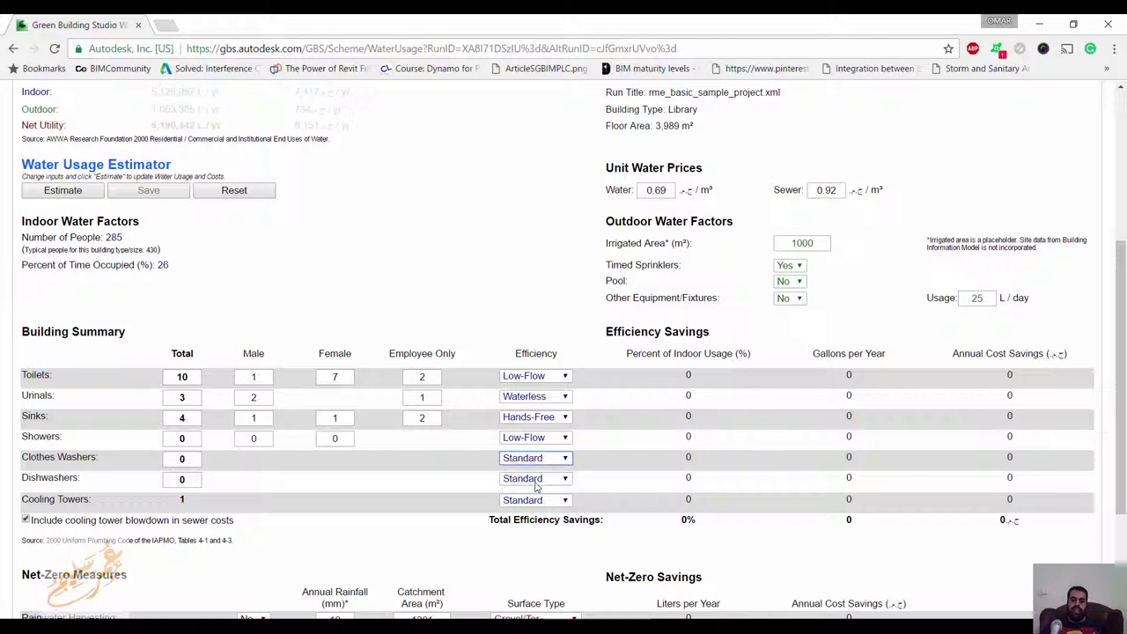
click(537, 478)
Step: Set dishwashers to Efficient and cooling towers to Ozone
click(536, 503)
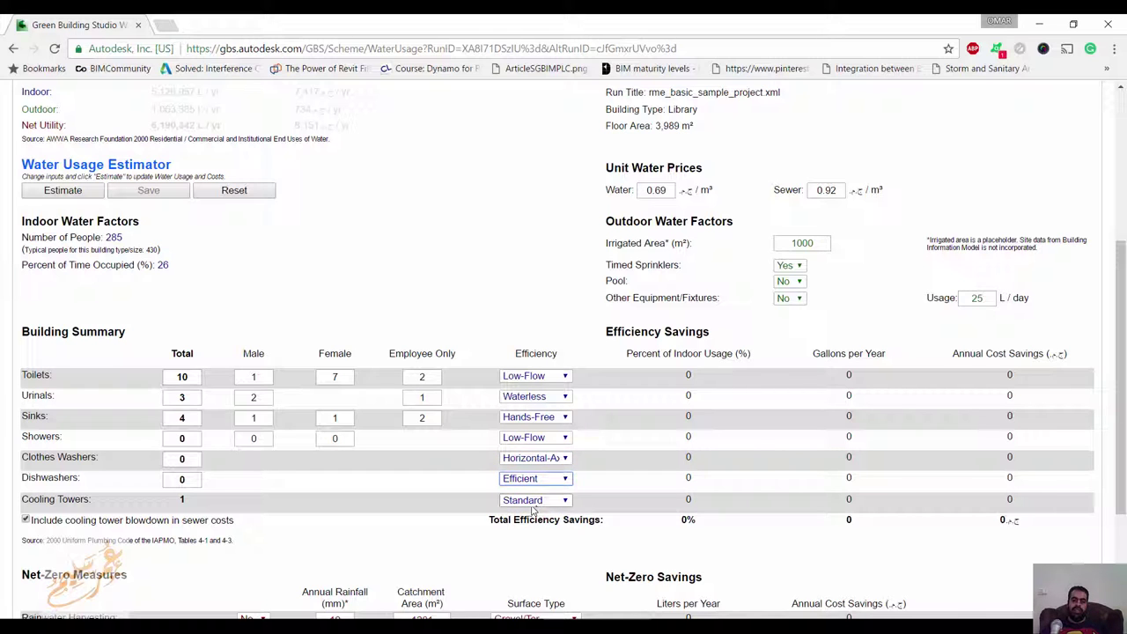
click(534, 500)
click(529, 526)
Step: Re-estimate water usage and review savings of 36%, 1,519,939 gallons per year
scroll(352, 432, up, 3)
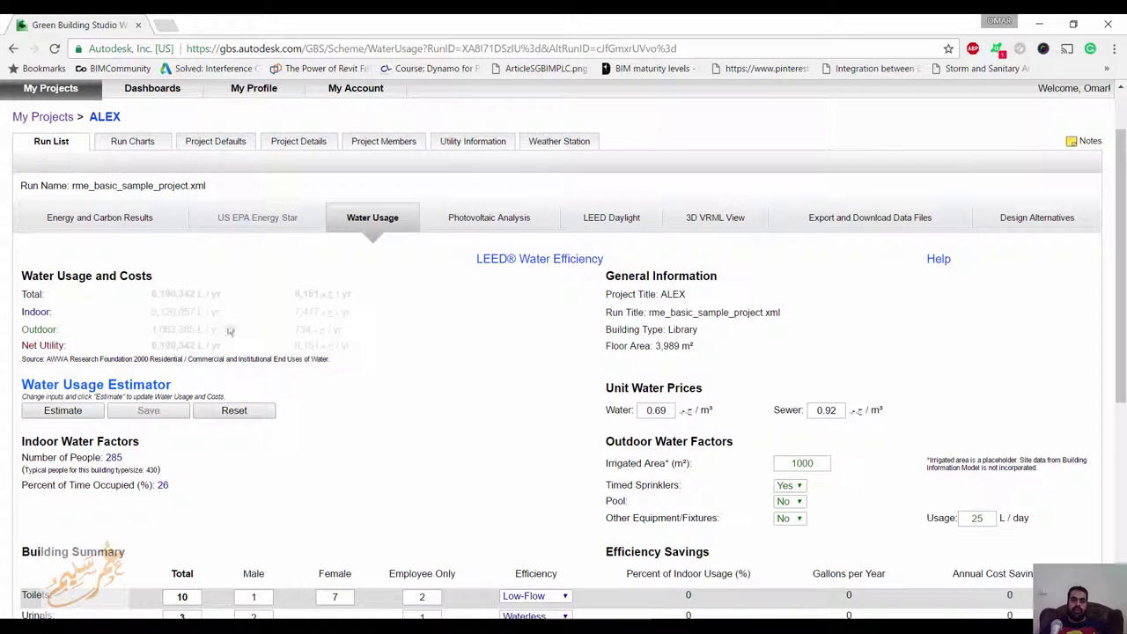
click(58, 413)
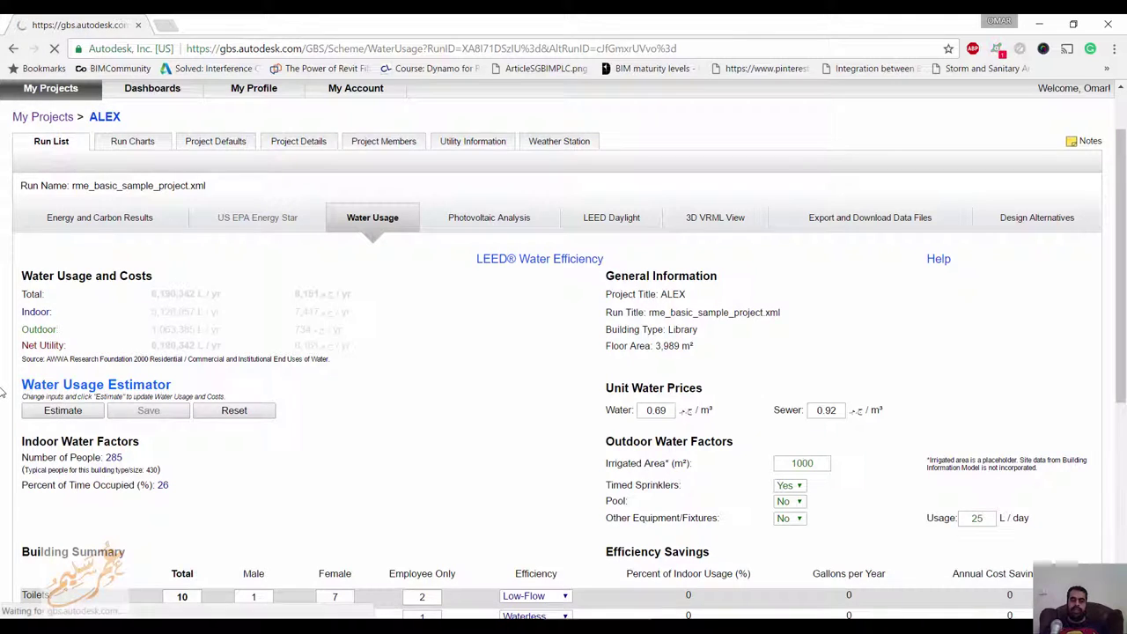
scroll(449, 388, down, 4)
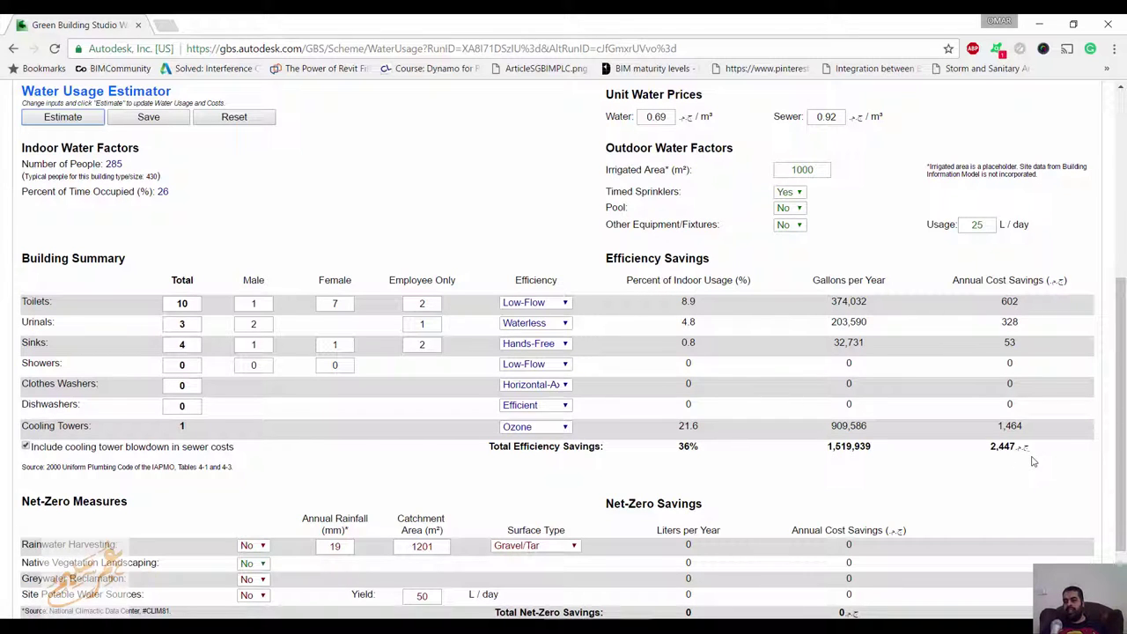
scroll(831, 440, down, 1)
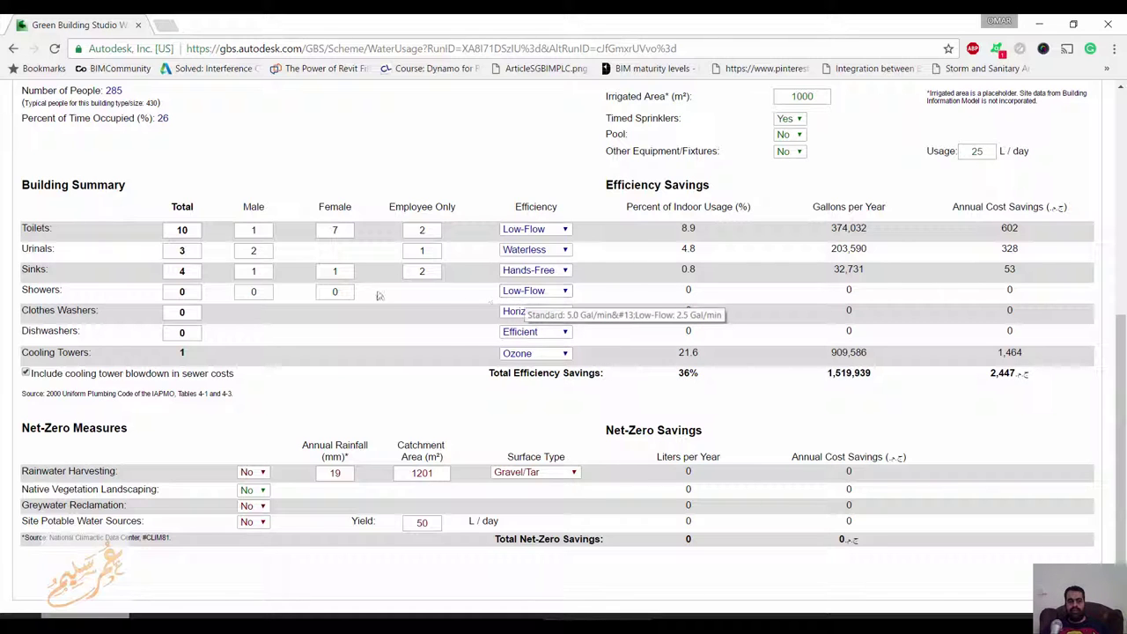
scroll(252, 295, down, 1)
Step: Set Rainwater Harvesting and Native Vegetation Landscaping to Yes
click(261, 437)
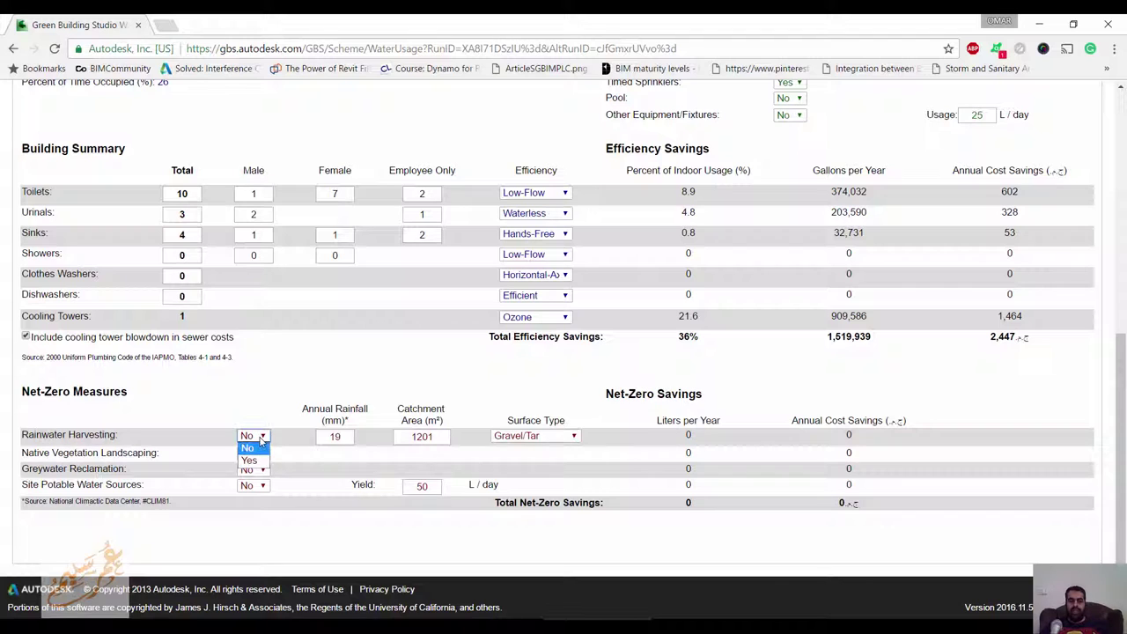
click(250, 460)
click(256, 453)
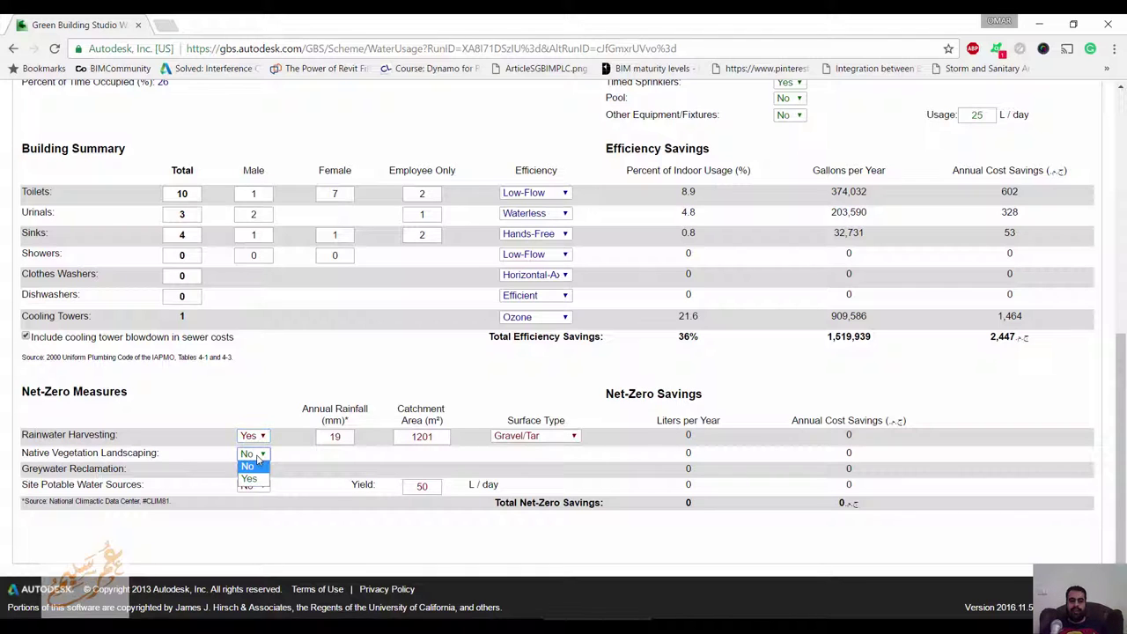
click(251, 480)
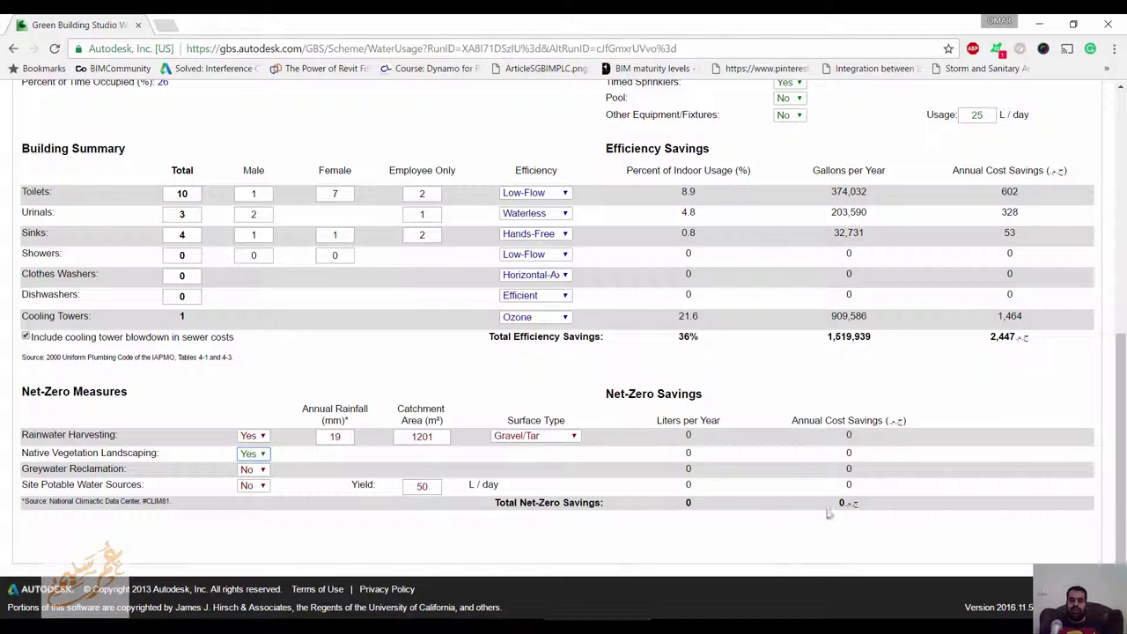
Step: Re-estimate water usage, bringing the total down to 3,666,784 L per year
scroll(355, 463, up, 4)
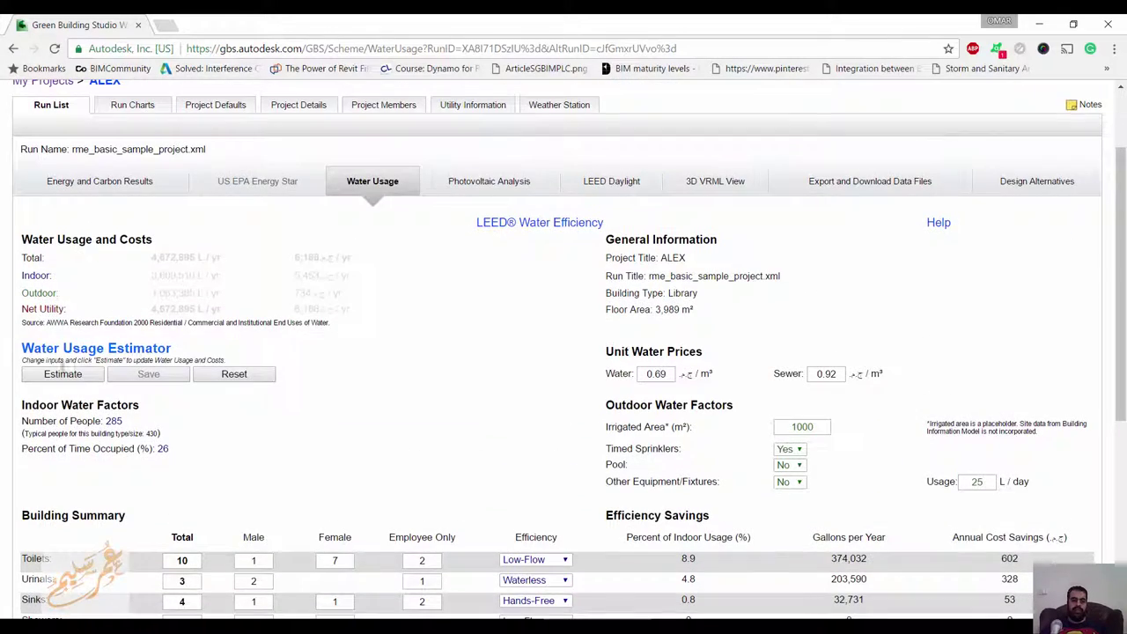
click(63, 374)
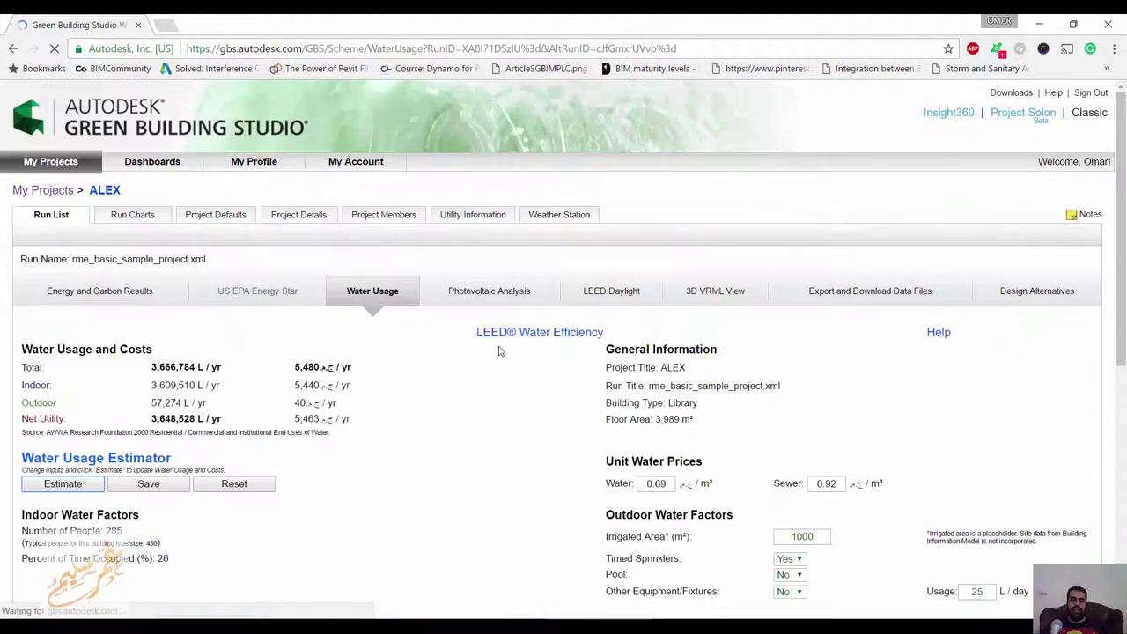
scroll(498, 350, down, 5)
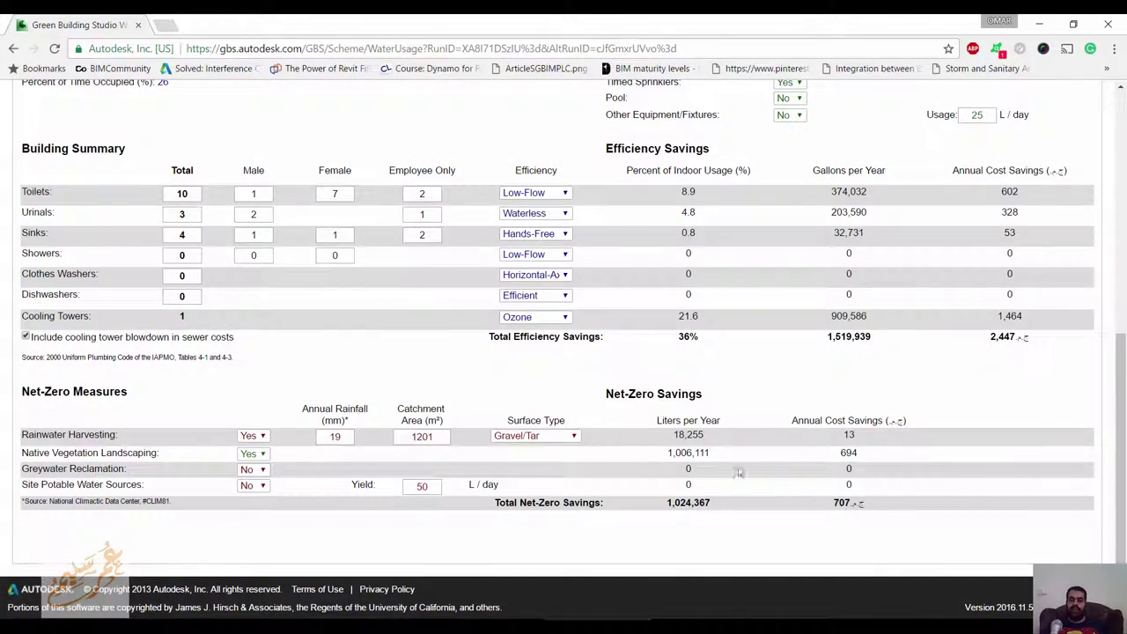
scroll(556, 407, up, 5)
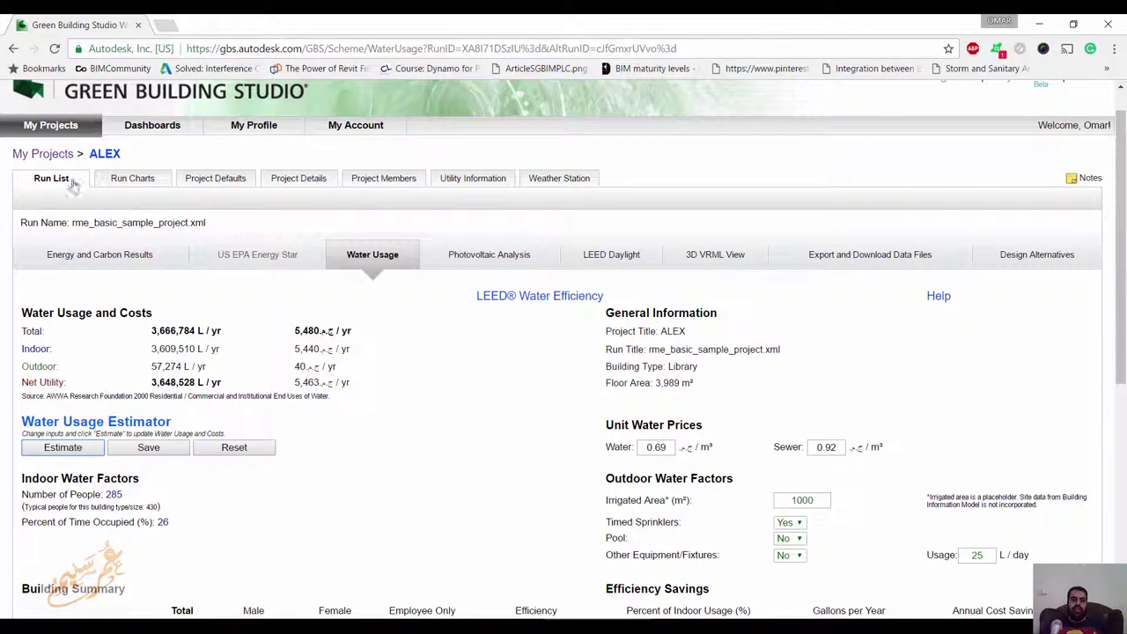
Step: View the Photovoltaic Analysis, try LEED Daylight, which errors, then go back to it
click(513, 263)
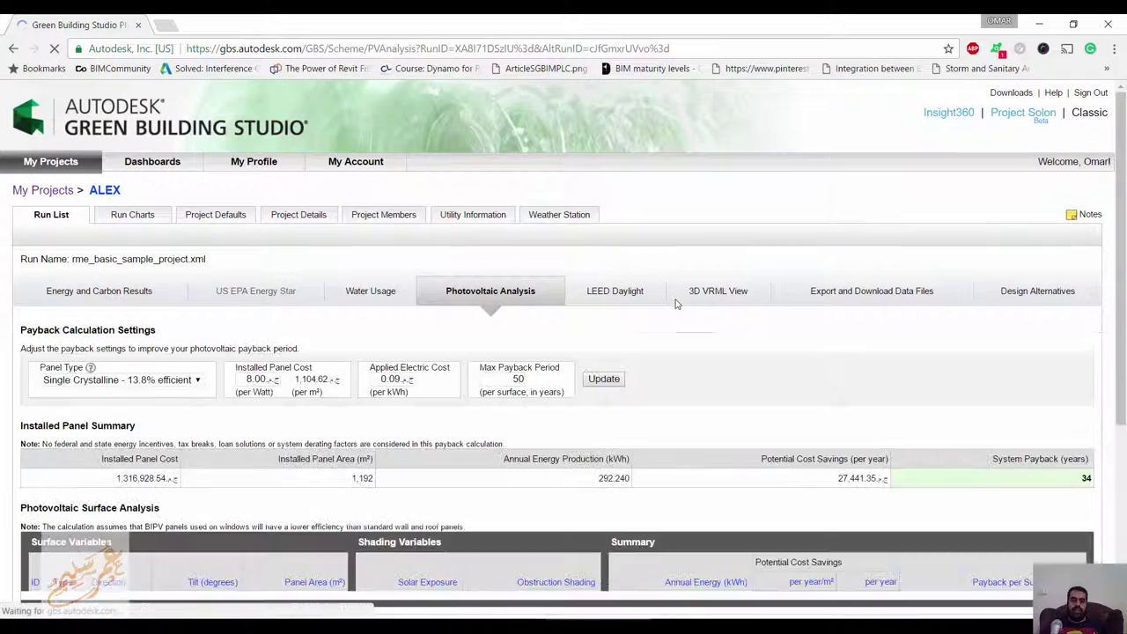
scroll(533, 314, down, 2)
scroll(534, 314, down, 2)
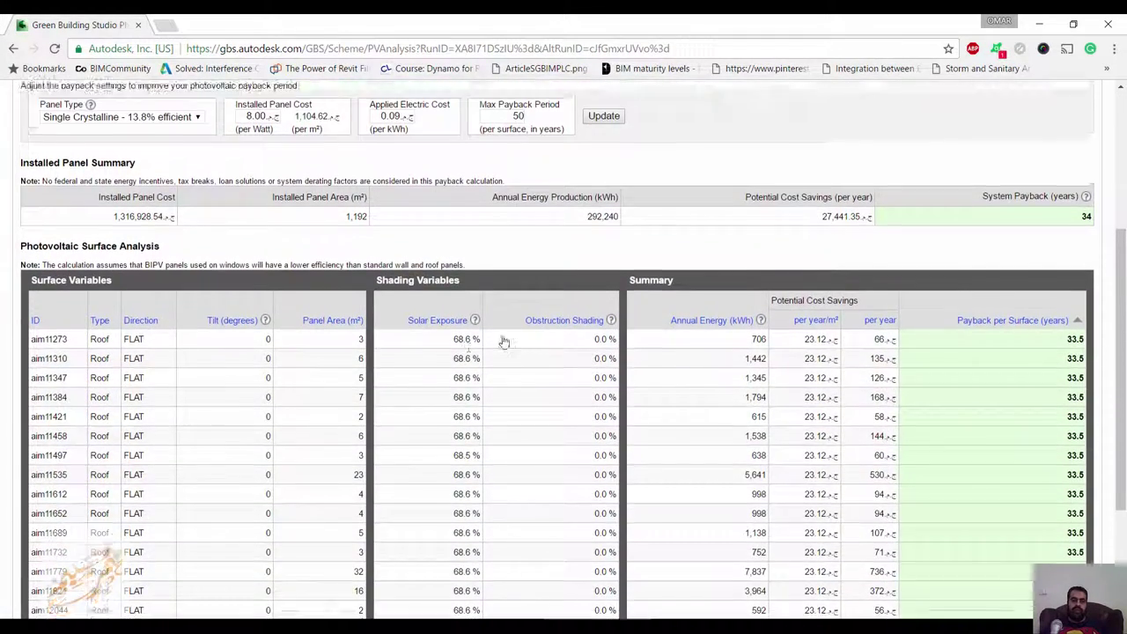
scroll(502, 340, up, 4)
click(622, 293)
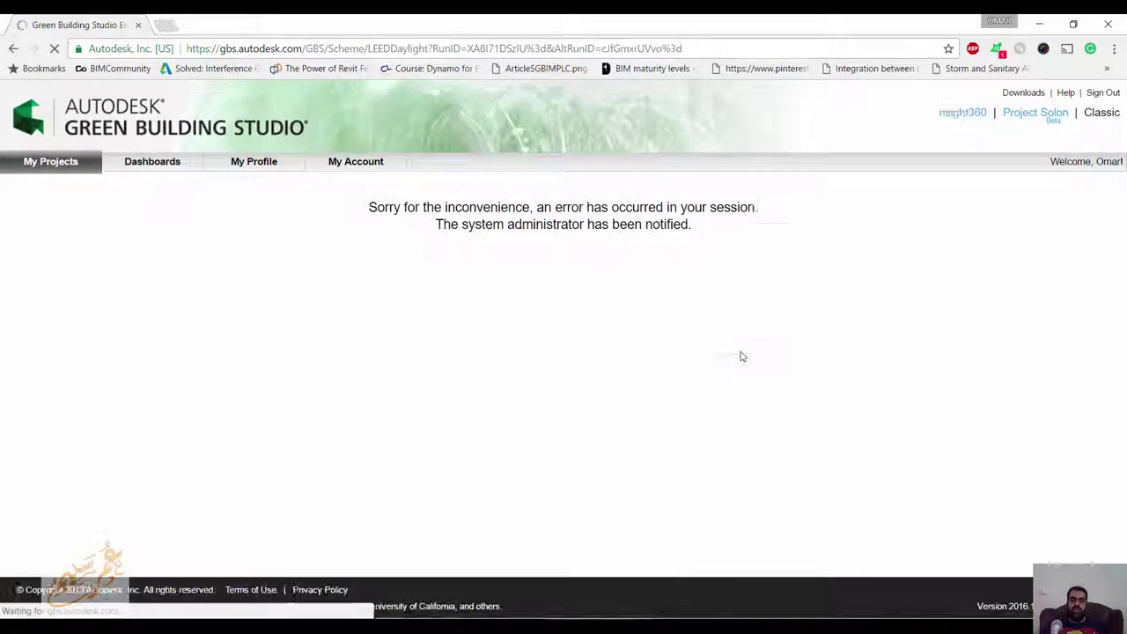
click(12, 48)
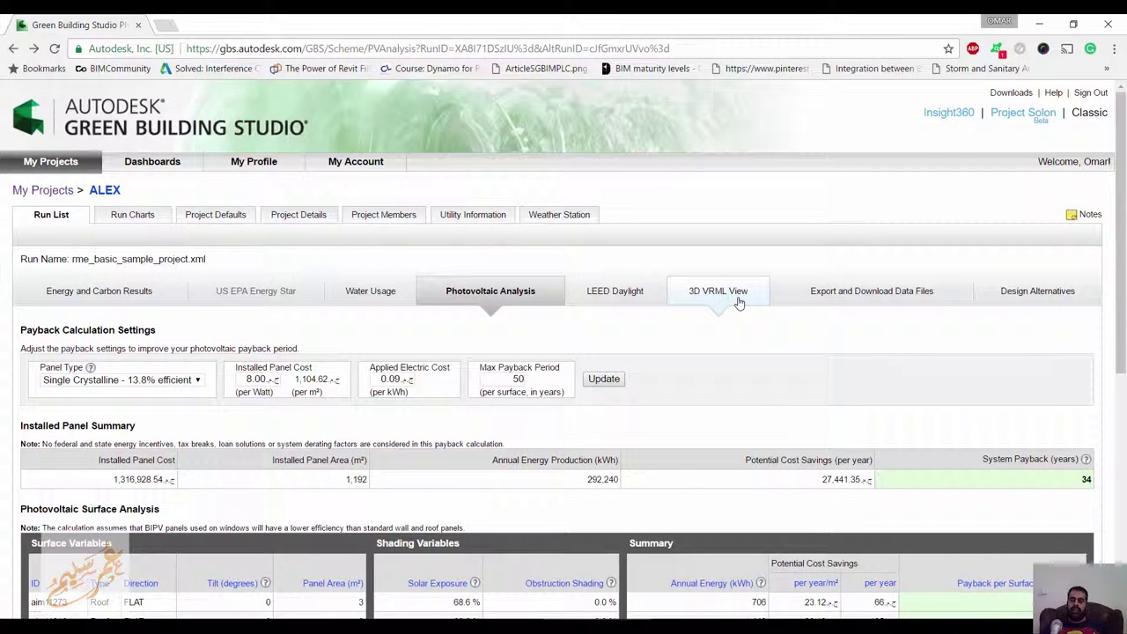
Step: View the 3D VRML model, then the gbXML, VRML, DOE-2 and EnergyPlus export page
click(738, 300)
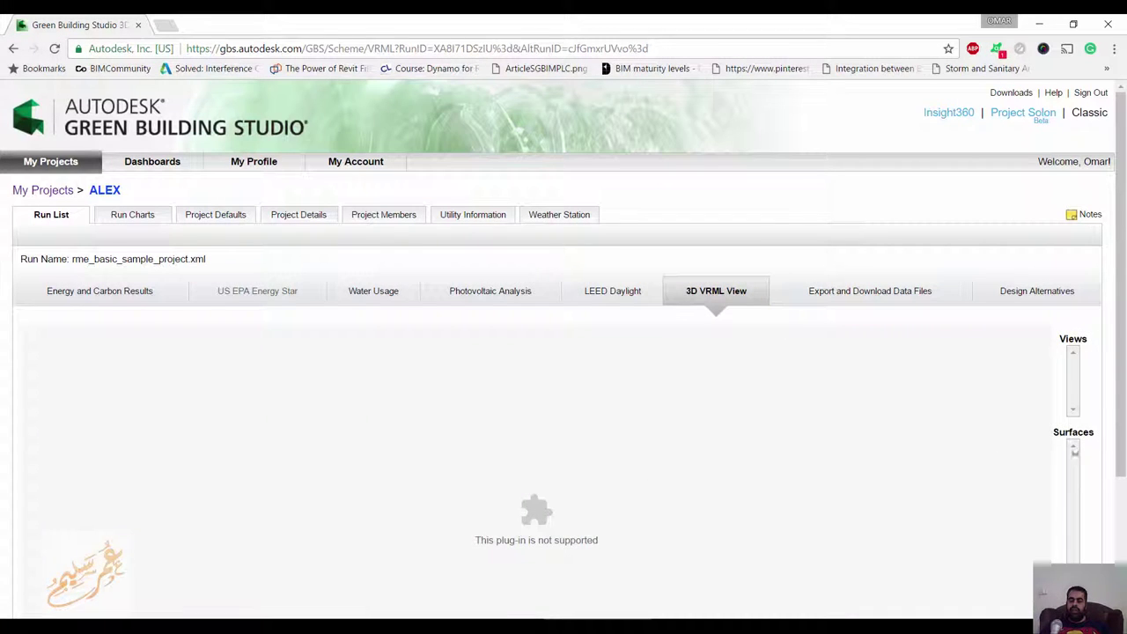
click(881, 294)
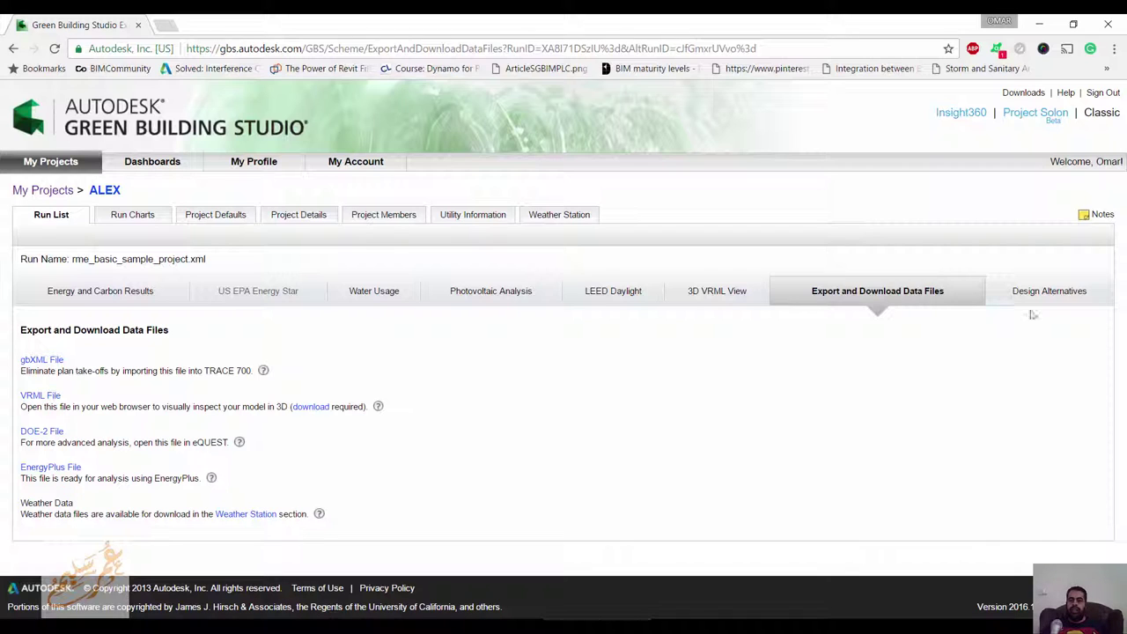
Step: Open Design Alternatives for the base run and expand the Rotation dropdown
click(1076, 301)
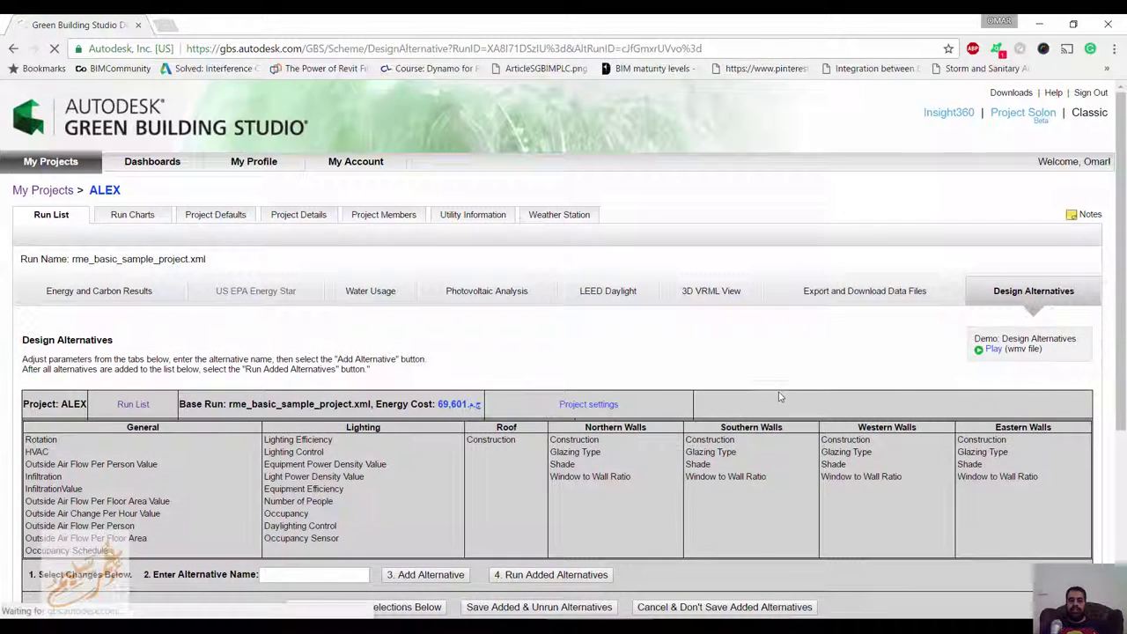
scroll(780, 396, down, 3)
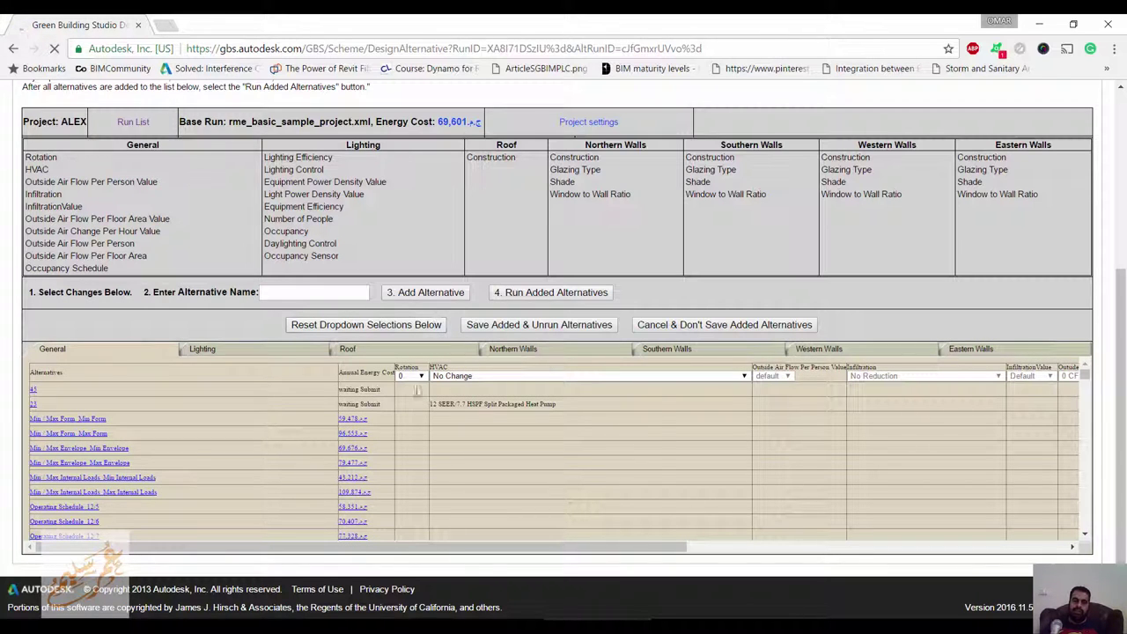
click(413, 375)
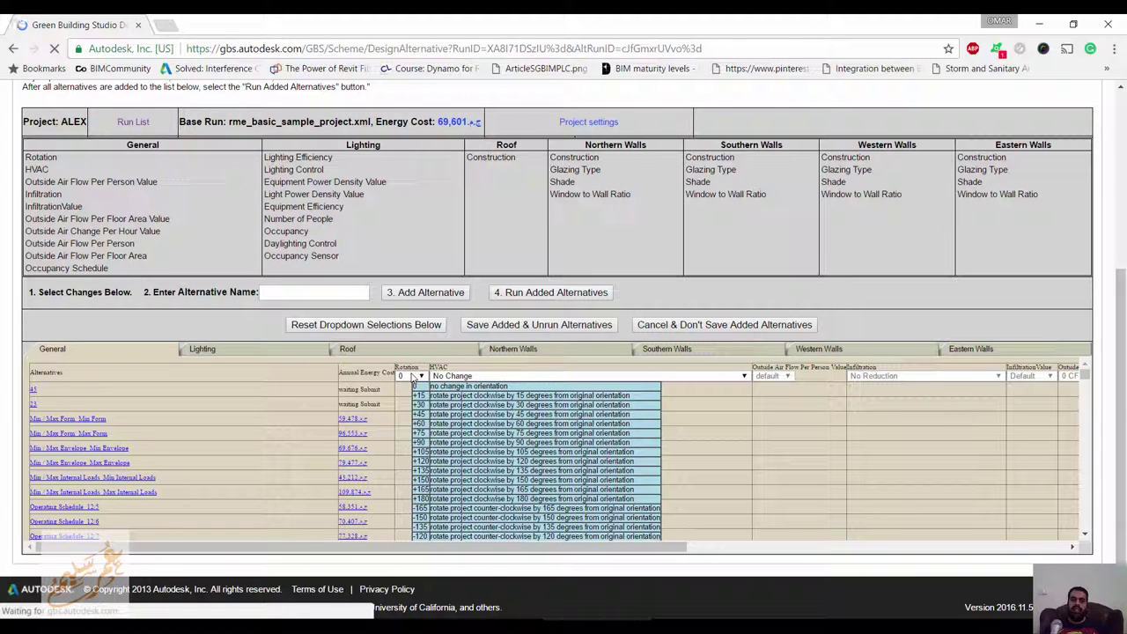
Step: Set the alternative's rotation to +135 and its HVAC system to FC 4-Pipe COP 5.55 Chiller
click(414, 376)
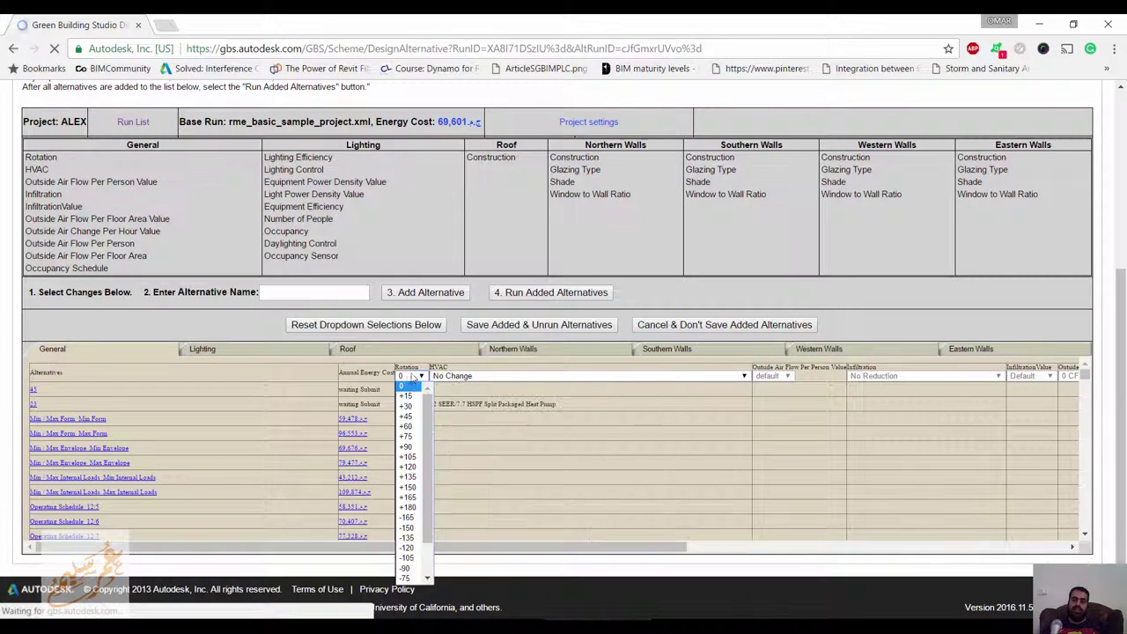
click(409, 474)
click(458, 386)
click(525, 453)
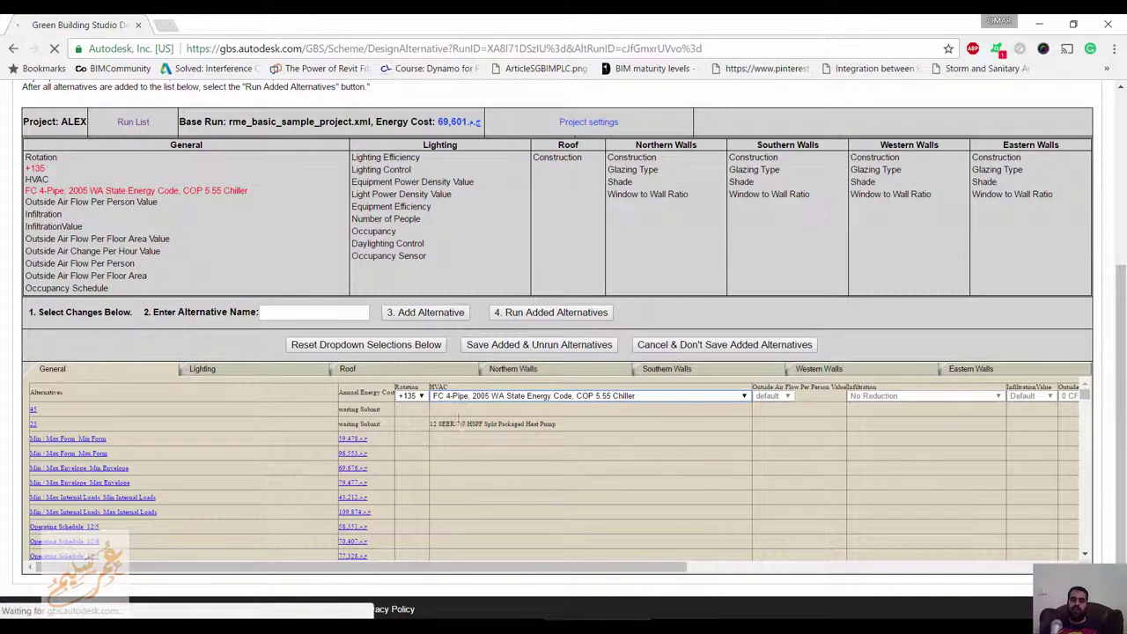
Step: Name the design alternative QWE
click(277, 310)
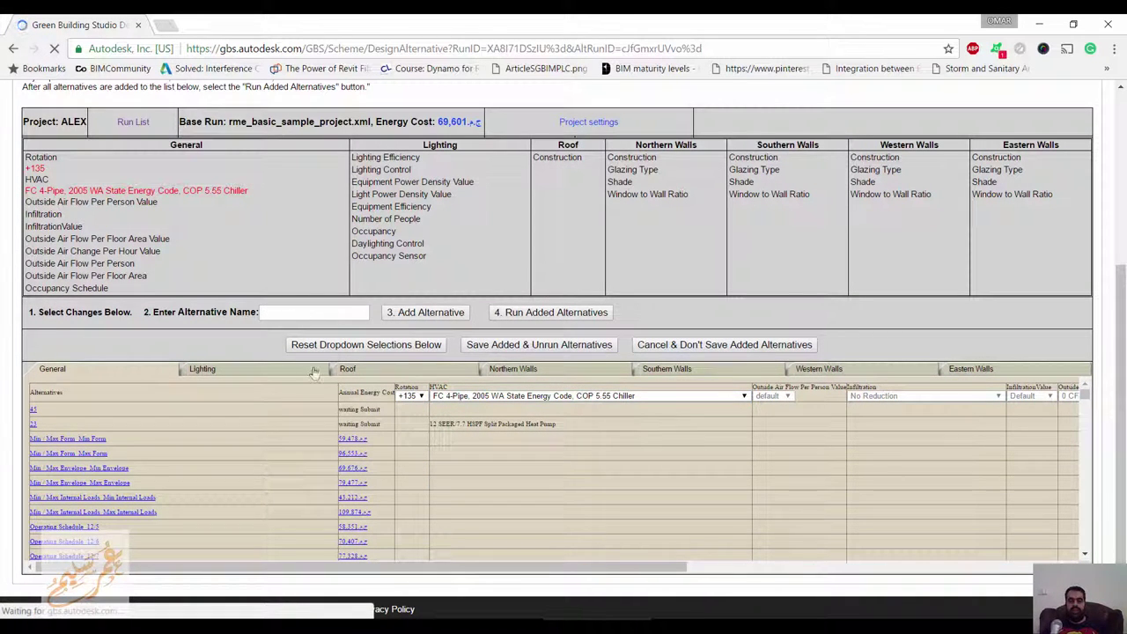
click(267, 315)
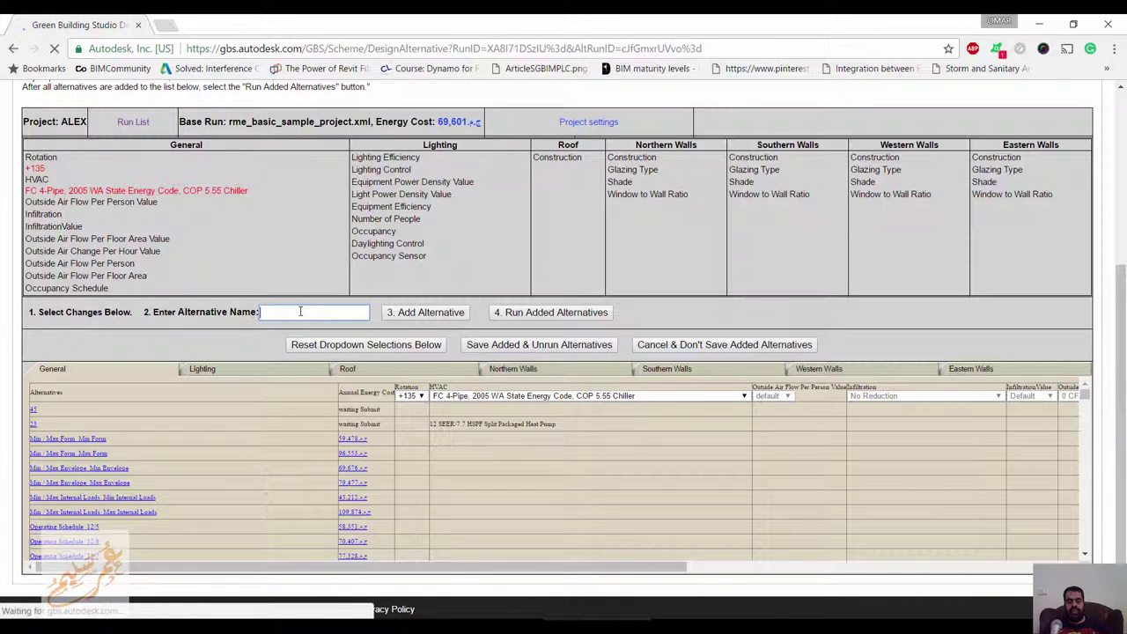
text(QWE)
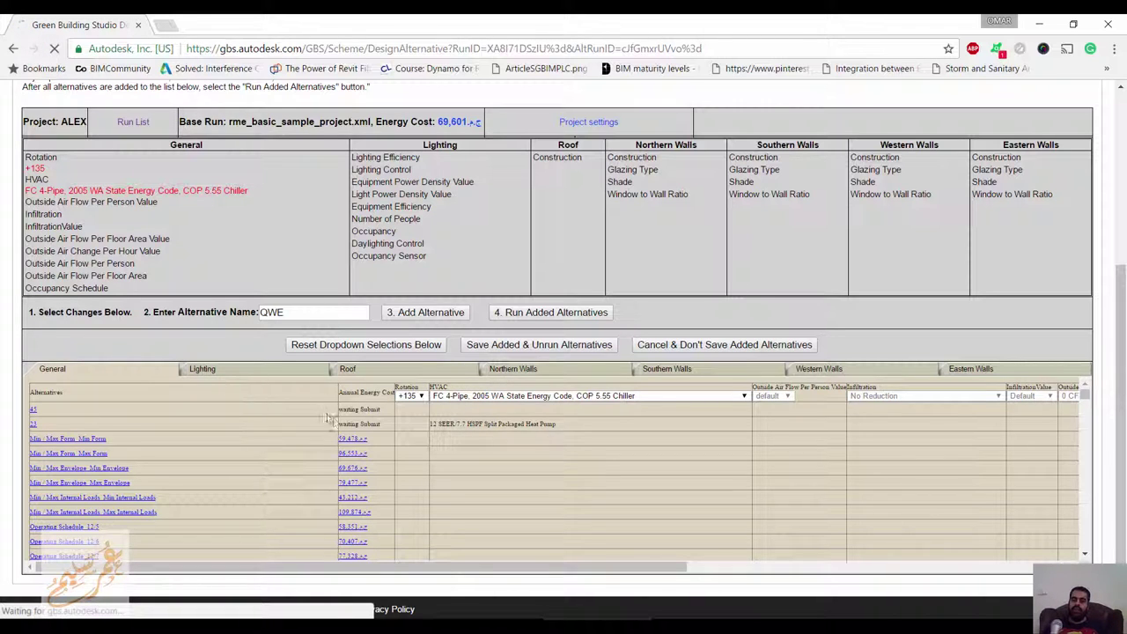
scroll(327, 418, down, 3)
scroll(339, 428, down, 3)
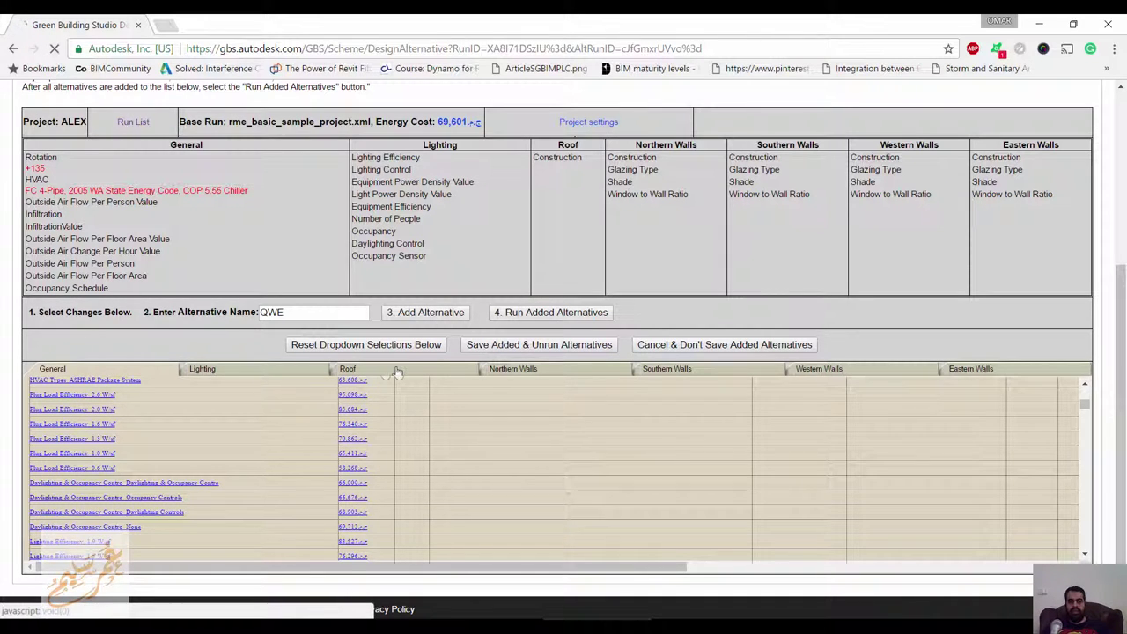
scroll(555, 381, up, 1)
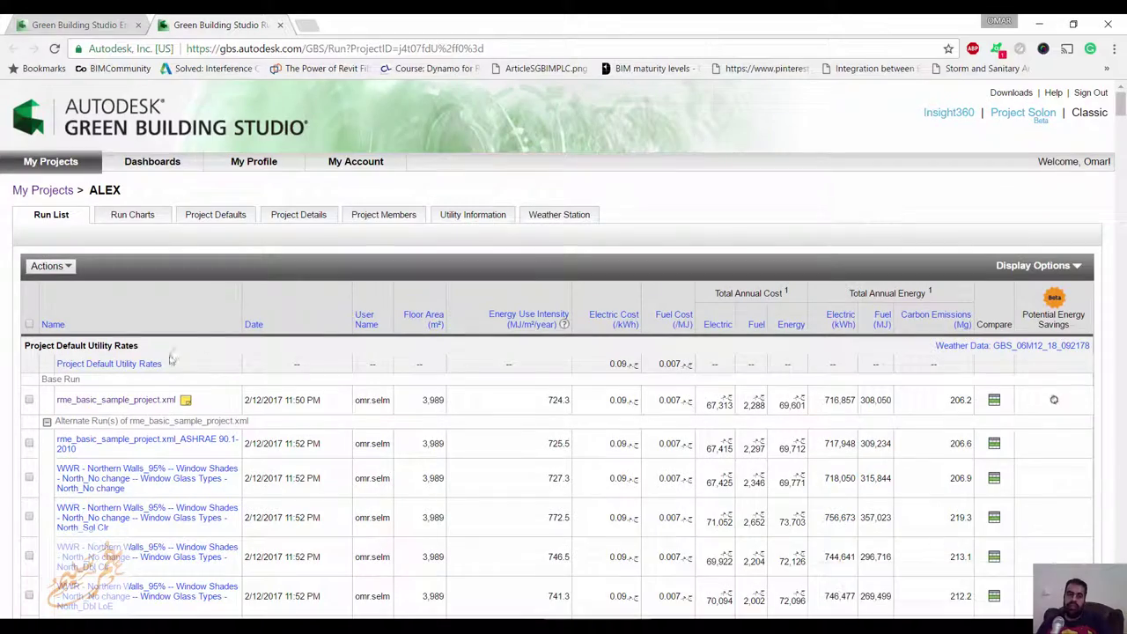
Step: Scroll the alternate runs down to the Southern Walls 0% WWR runs at 685.9 MJ/m²/year EUI
scroll(132, 429, down, 1)
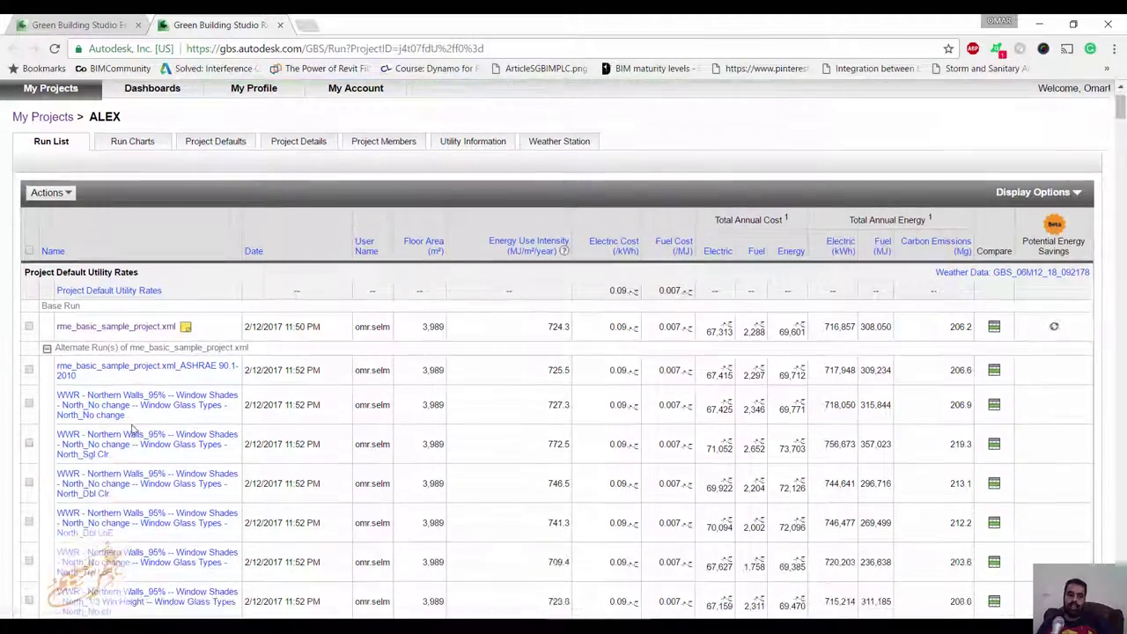
scroll(156, 425, down, 1)
scroll(155, 424, down, 3)
scroll(156, 424, down, 3)
scroll(156, 427, down, 3)
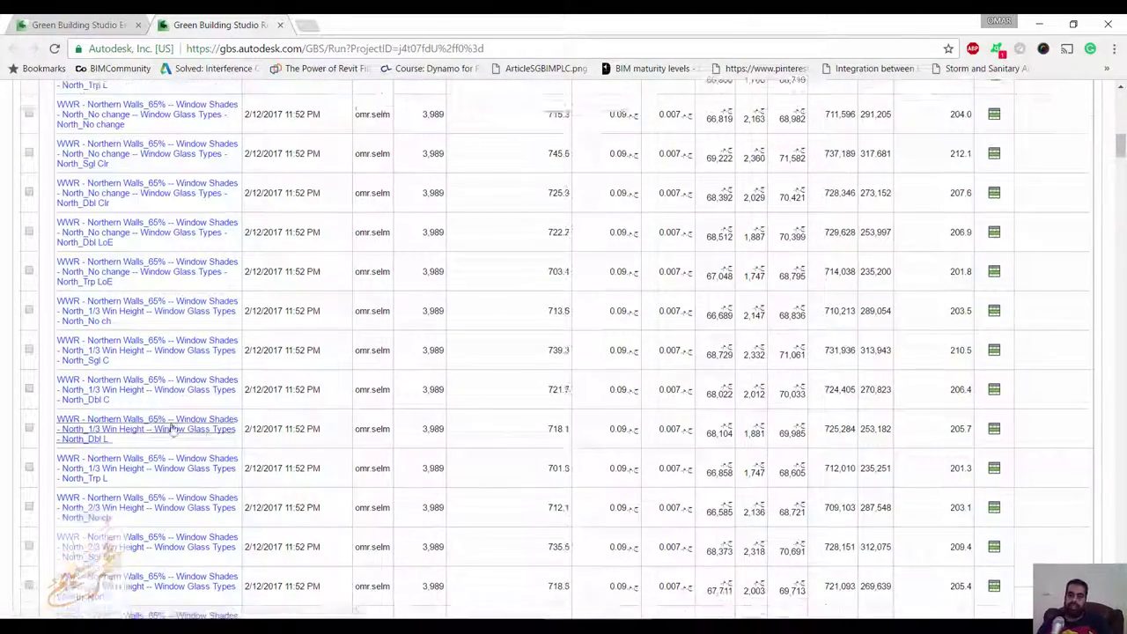
scroll(173, 429, down, 4)
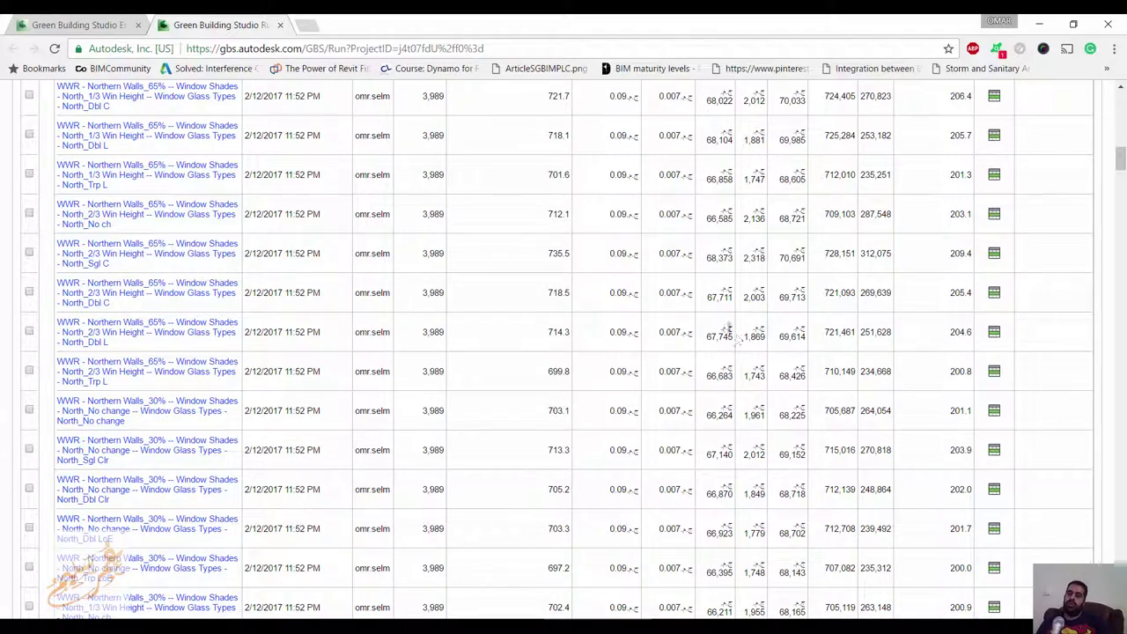
scroll(705, 324, up, 2)
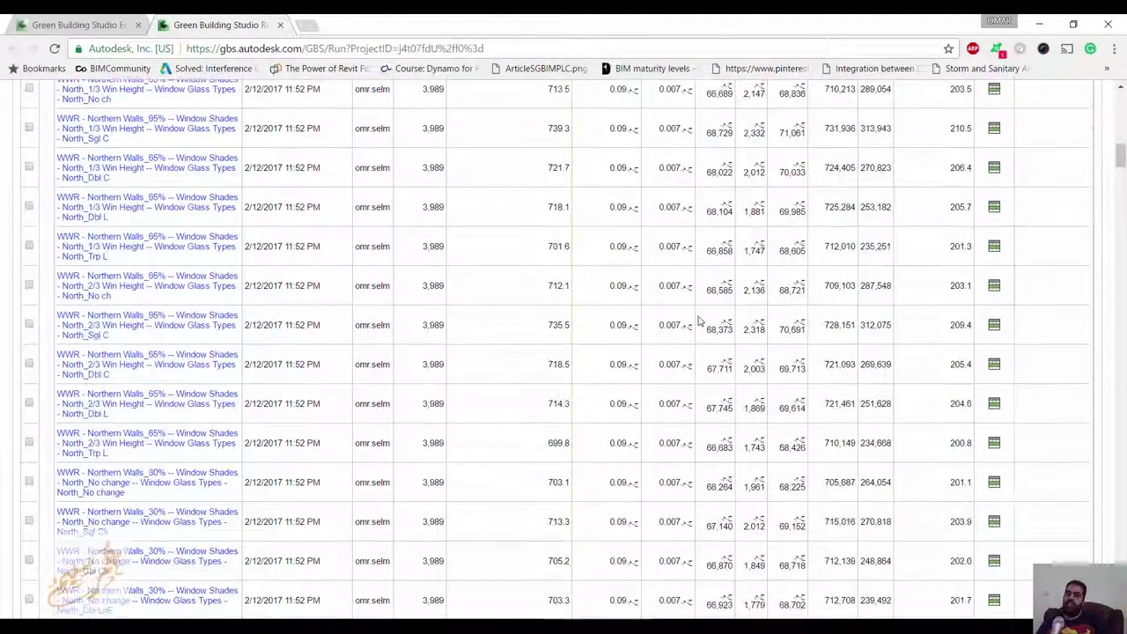
scroll(700, 321, down, 5)
scroll(617, 370, down, 3)
scroll(616, 397, down, 5)
scroll(683, 424, down, 3)
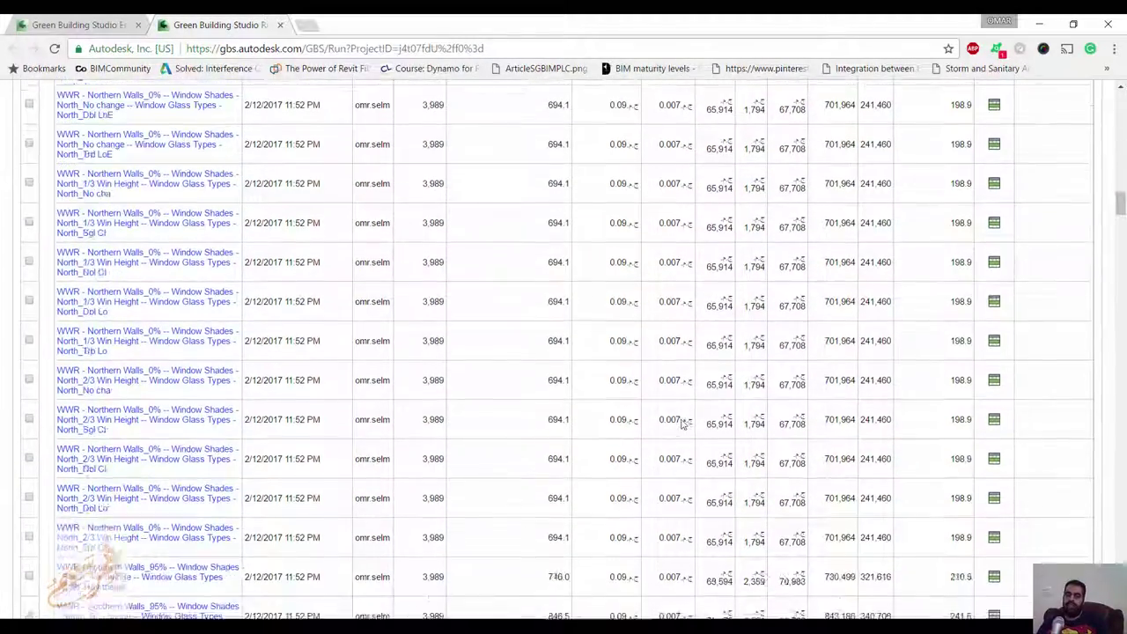
scroll(684, 424, down, 3)
scroll(685, 423, down, 3)
scroll(685, 423, down, 3)
scroll(688, 423, down, 3)
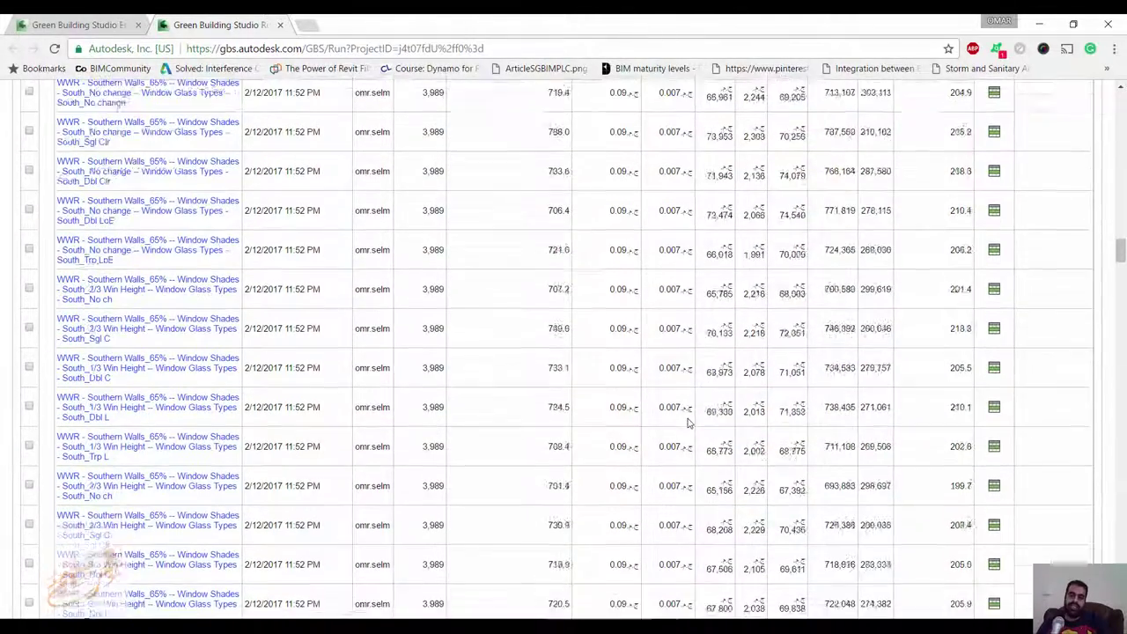
scroll(688, 422, down, 3)
scroll(686, 425, down, 2)
scroll(682, 427, down, 3)
scroll(675, 430, down, 3)
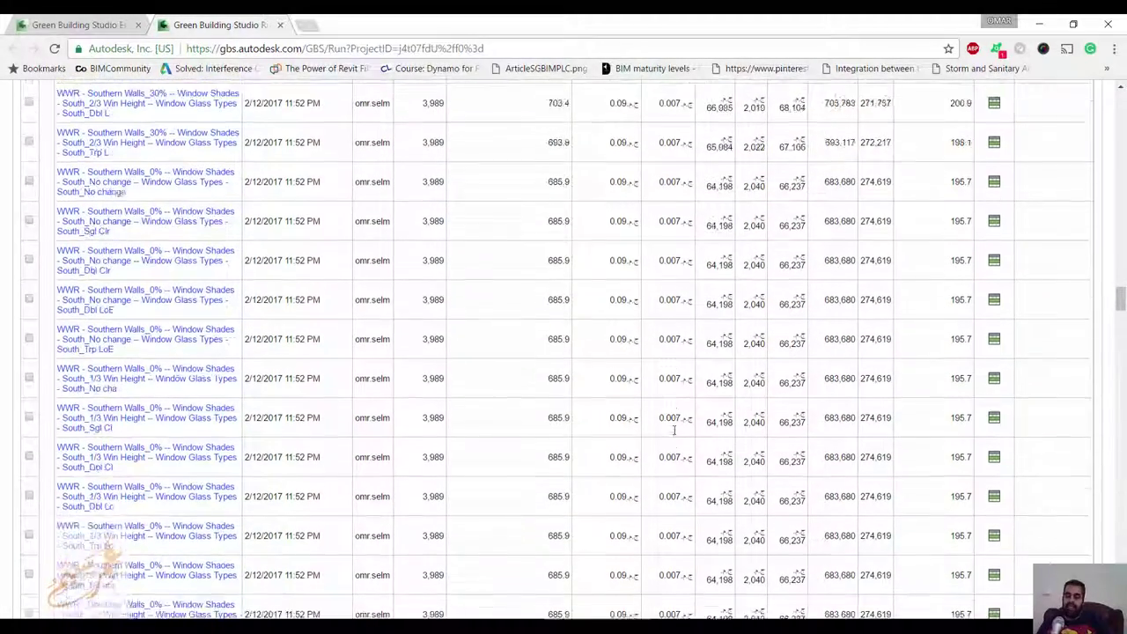
scroll(674, 431, down, 2)
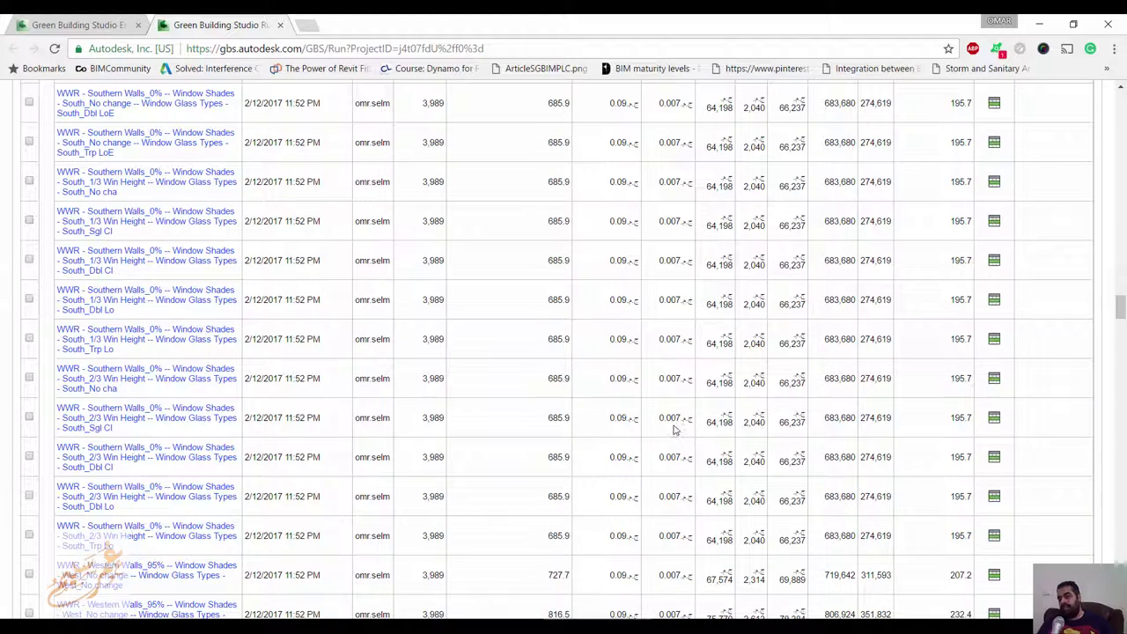